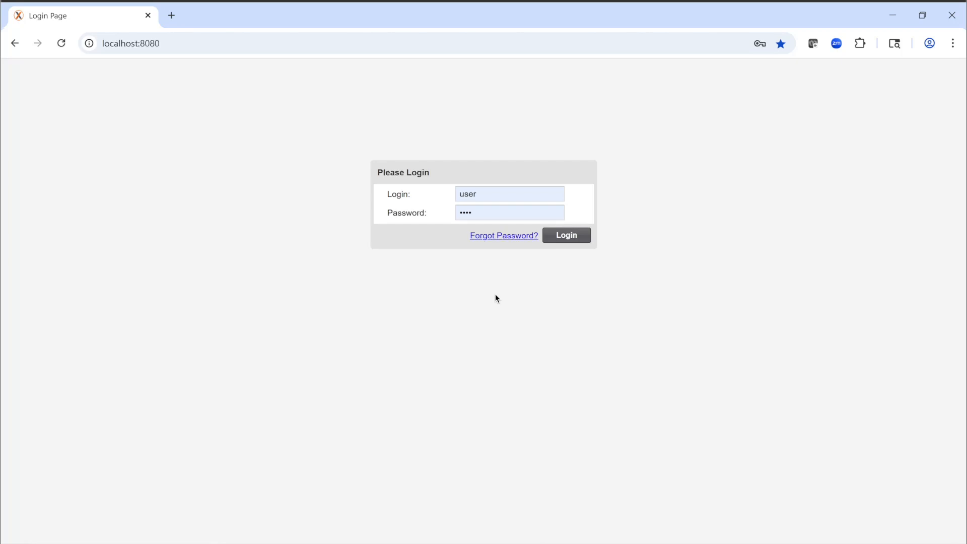
{"action": "left_click", "coordinate": [225, 44]}
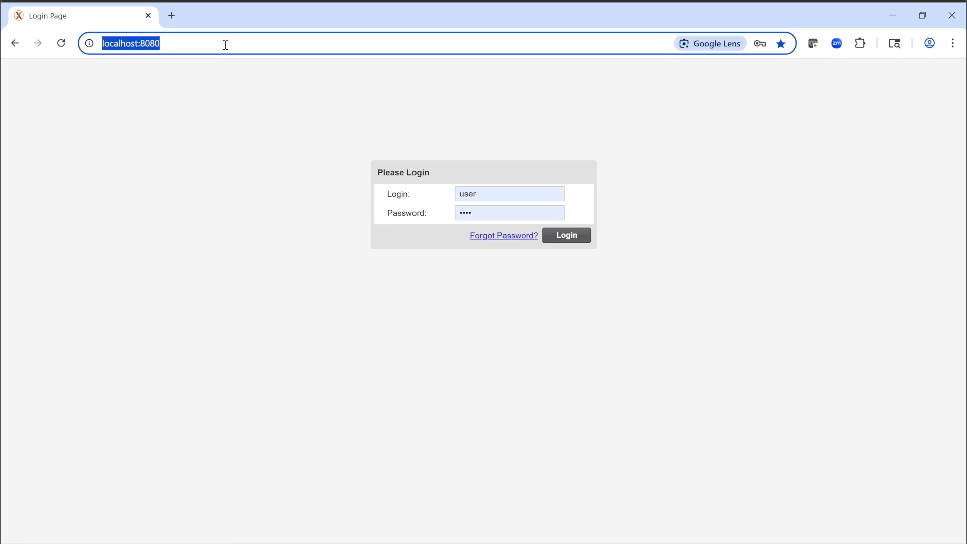
{"action": "left_click", "coordinate": [694, 101]}
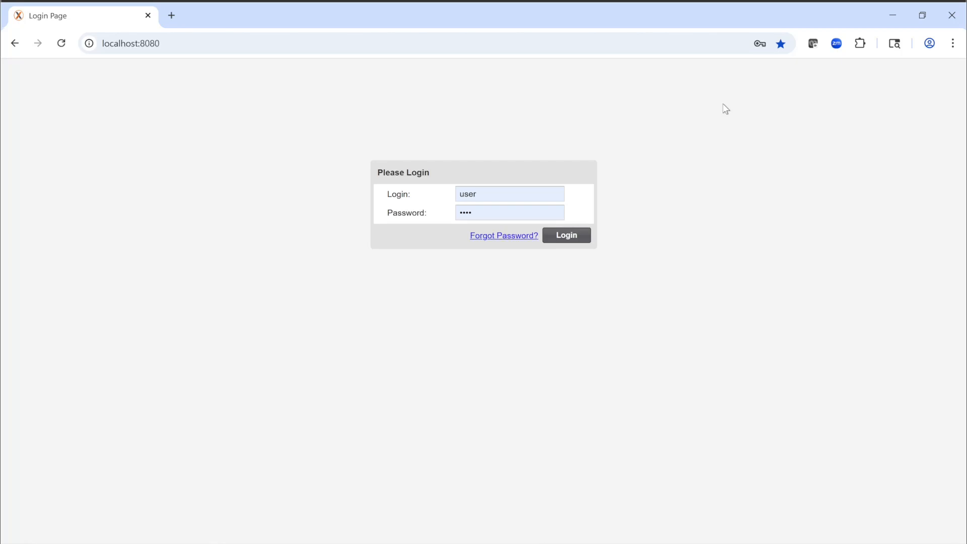
{"action": "left_click", "coordinate": [703, 45]}
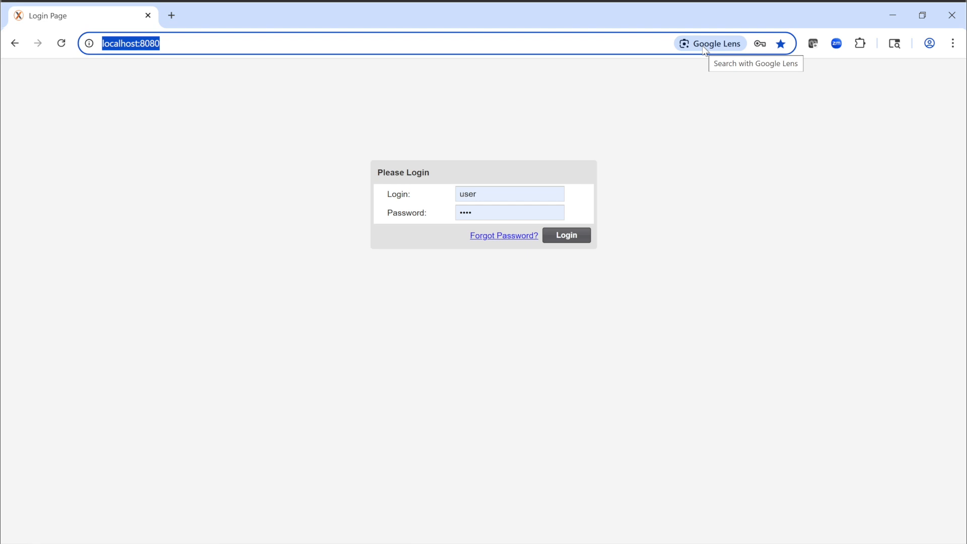
{"action": "left_click", "coordinate": [741, 111]}
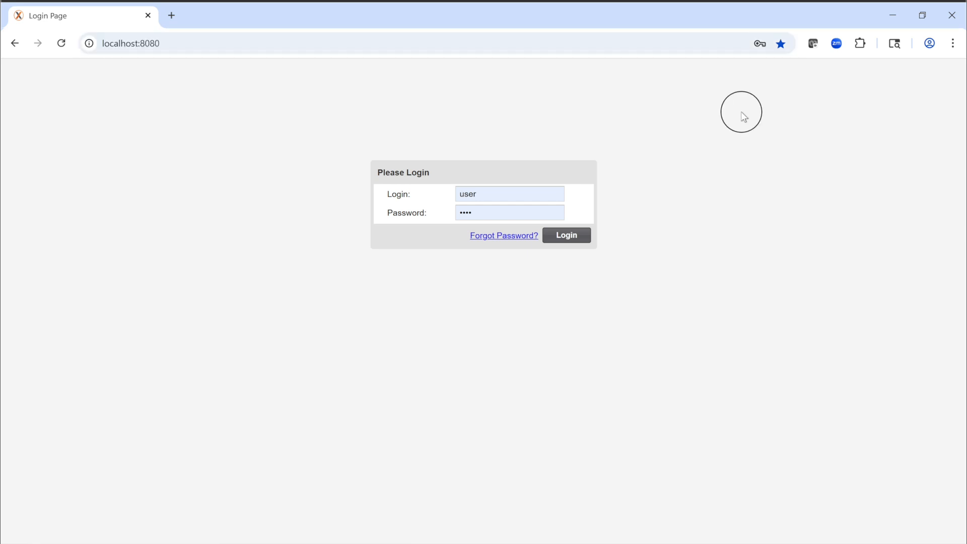
{"action": "left_click", "coordinate": [781, 44]}
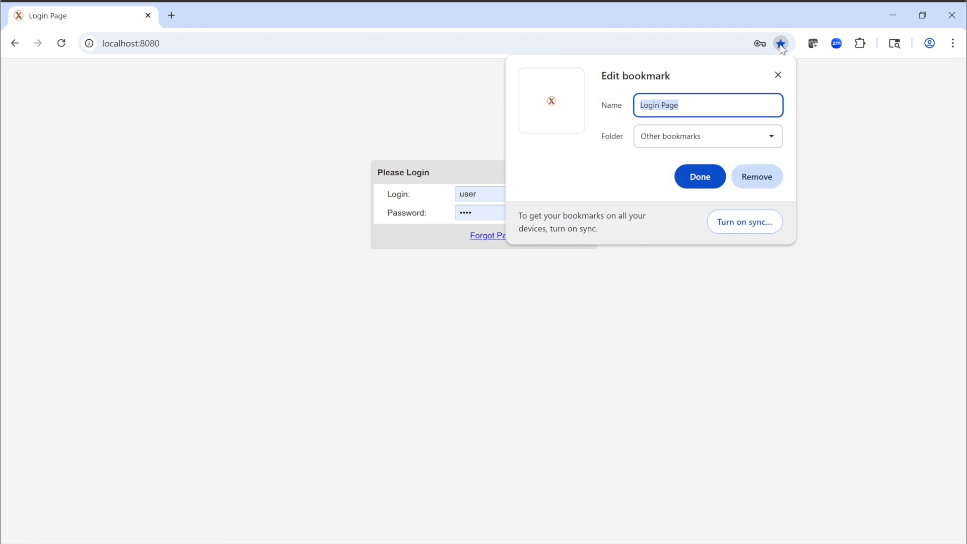
{"action": "left_click", "coordinate": [778, 75]}
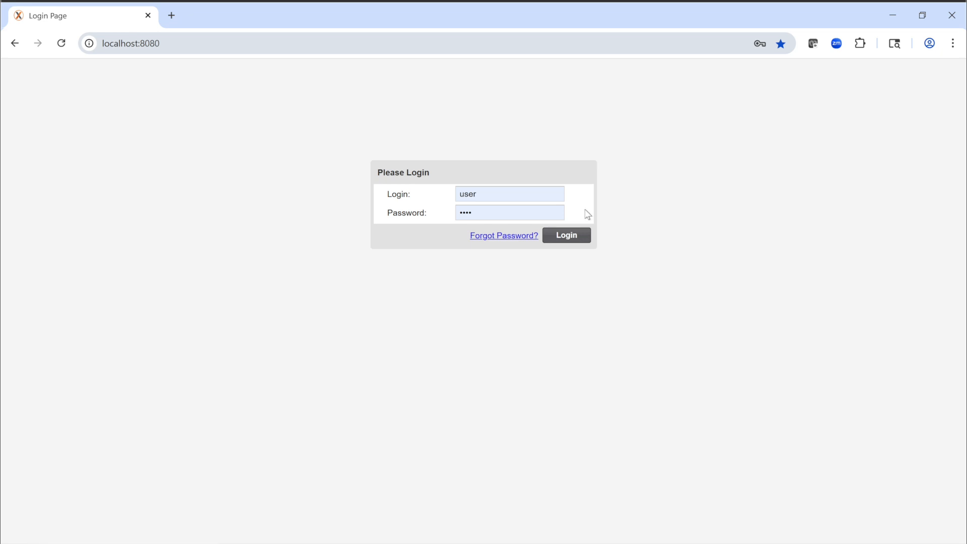
Step: Log in with the prefilled credentials and collapse the Favorites, Recents and Documents sections
{"action": "left_click", "coordinate": [568, 235]}
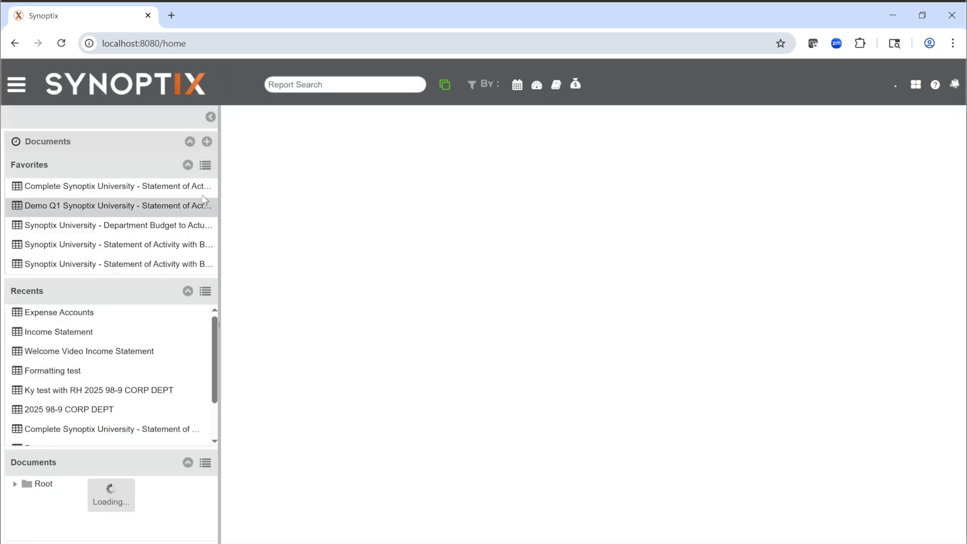
{"action": "left_click", "coordinate": [188, 166]}
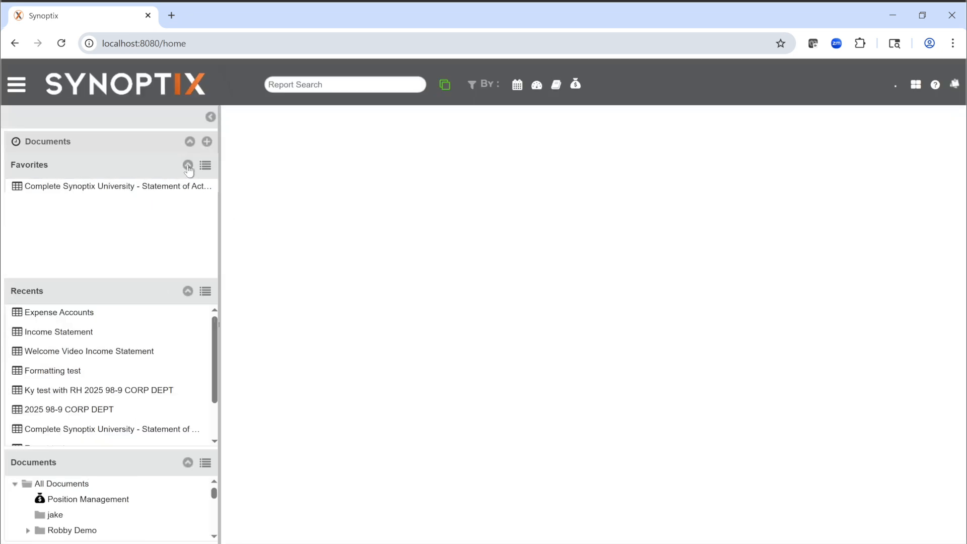
{"action": "left_click", "coordinate": [188, 195]}
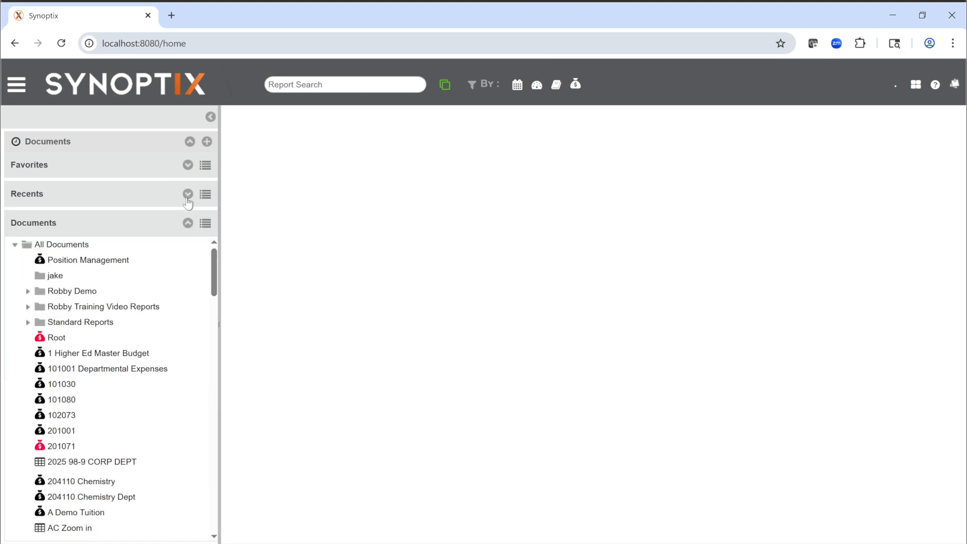
{"action": "left_click", "coordinate": [188, 223]}
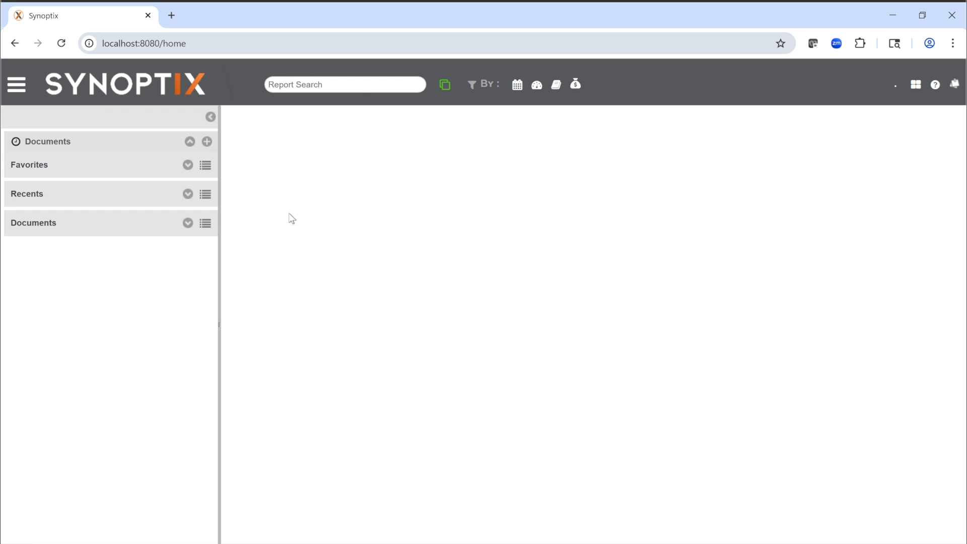
Step: Create a new report and make Synoptix University its only active company, deselecting Banner
{"action": "left_click", "coordinate": [207, 143]}
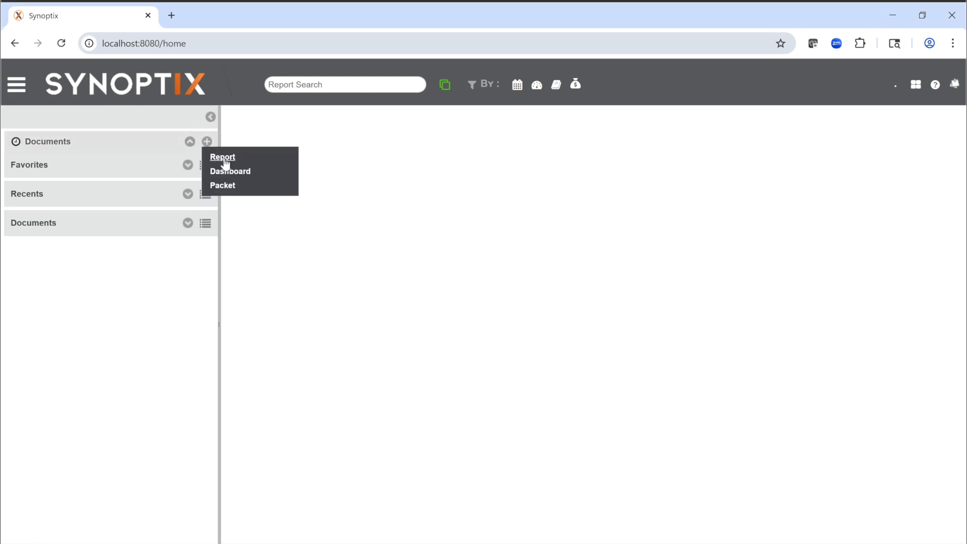
{"action": "left_click", "coordinate": [223, 157]}
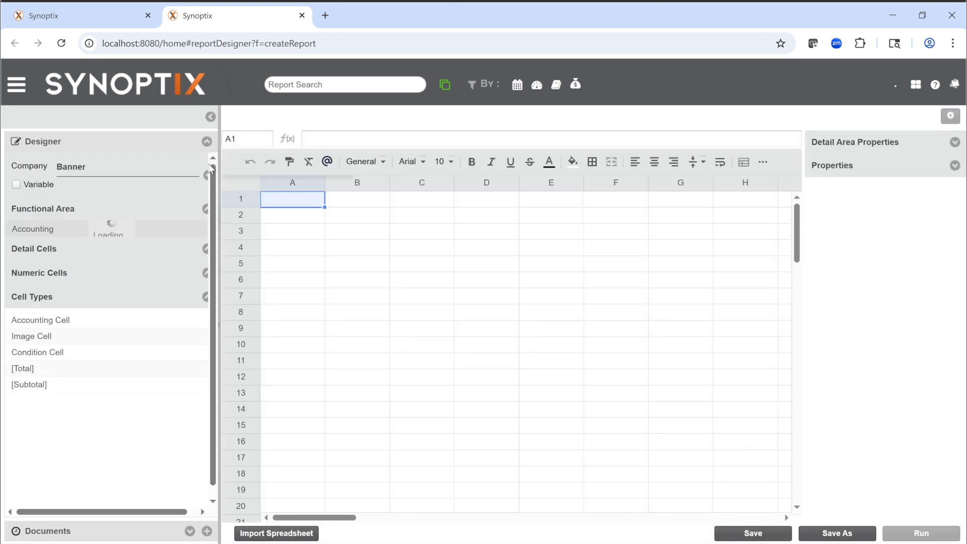
{"action": "left_click", "coordinate": [199, 175]}
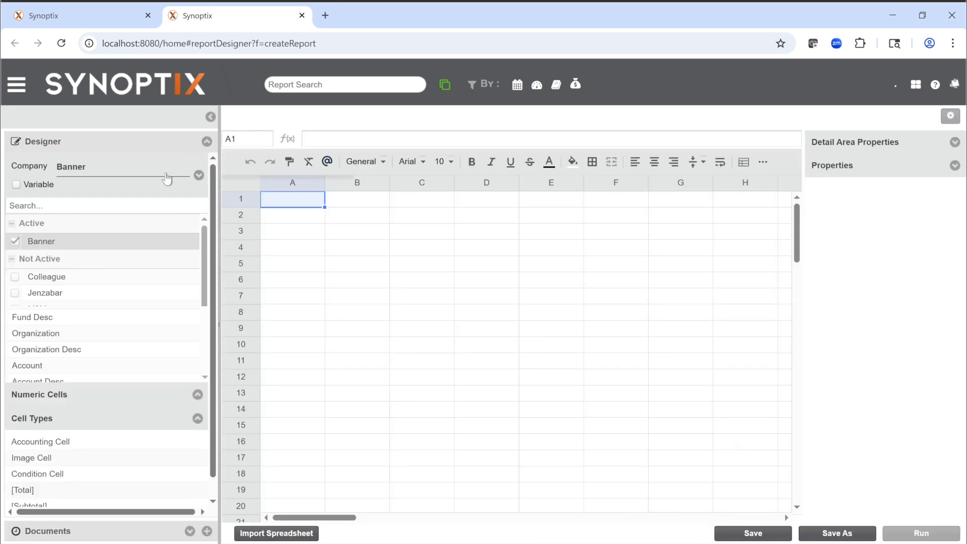
{"action": "scroll", "coordinate": [22, 279], "scroll_direction": "down", "scroll_amount": 1}
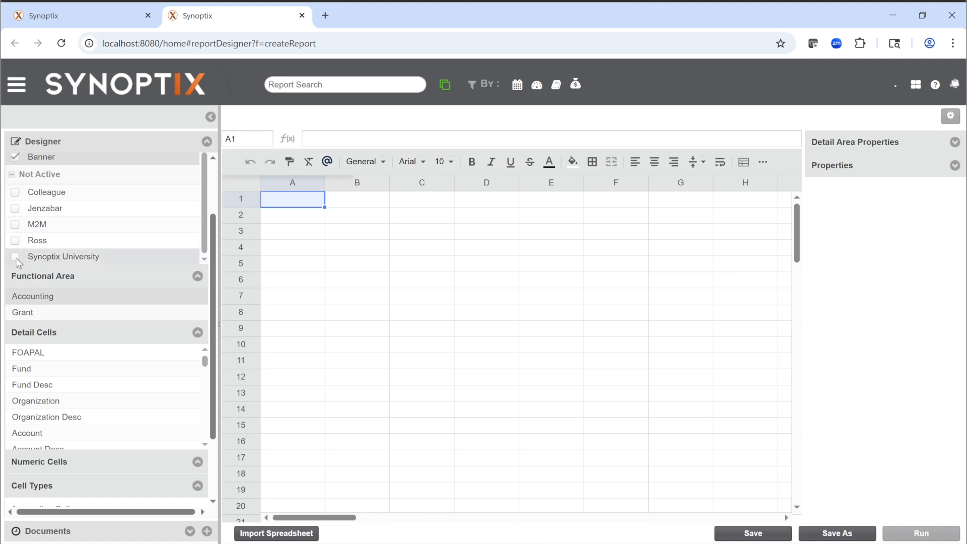
{"action": "left_click", "coordinate": [16, 256]}
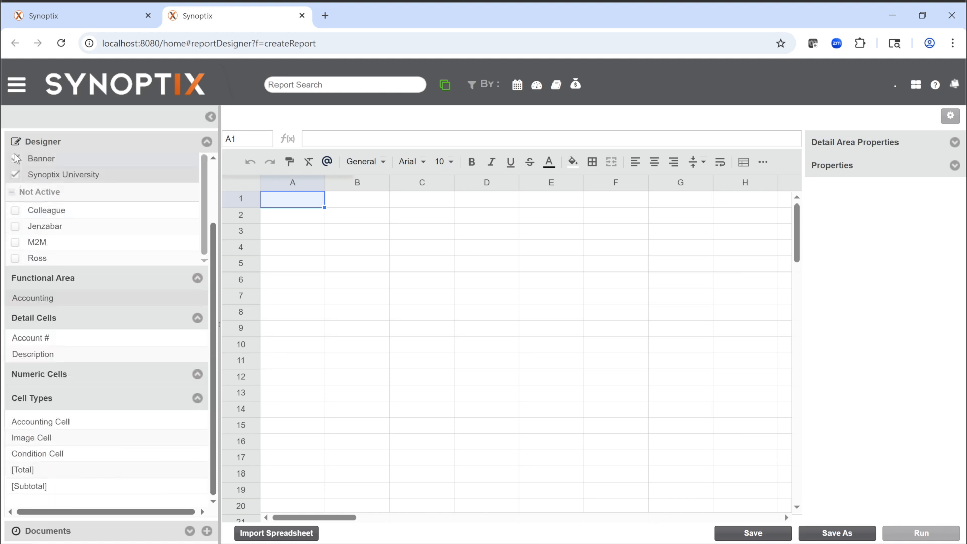
{"action": "left_click", "coordinate": [16, 160]}
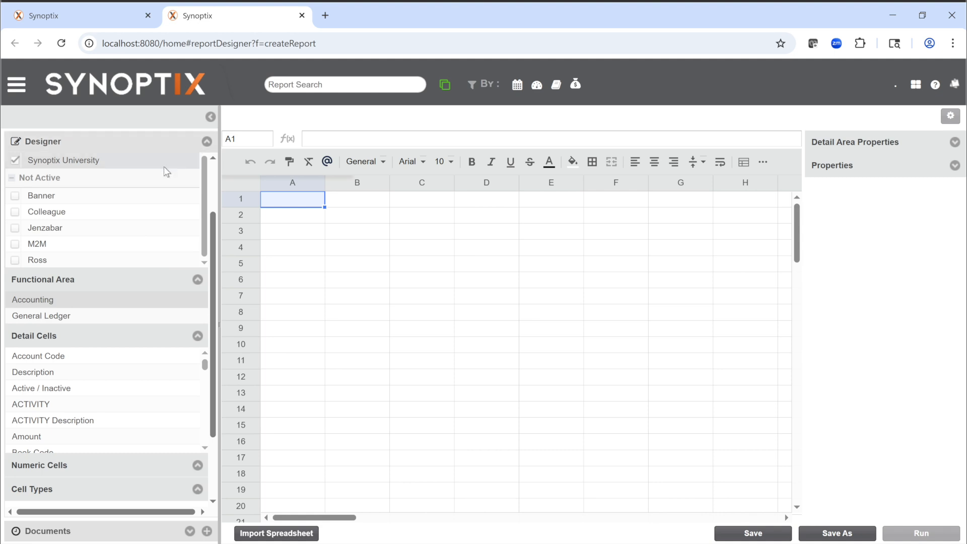
{"action": "scroll", "coordinate": [182, 186], "scroll_direction": "up", "scroll_amount": 1}
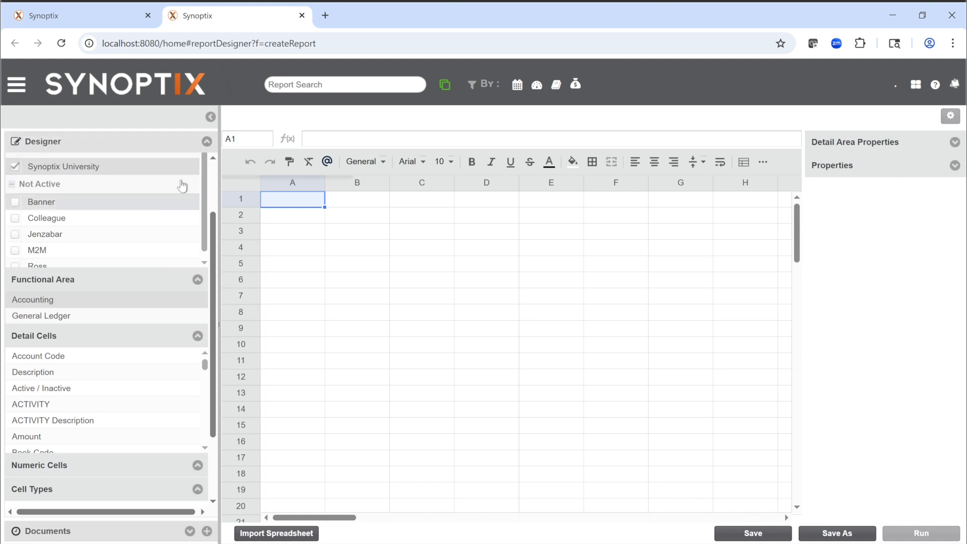
{"action": "scroll", "coordinate": [172, 207], "scroll_direction": "down", "scroll_amount": 5}
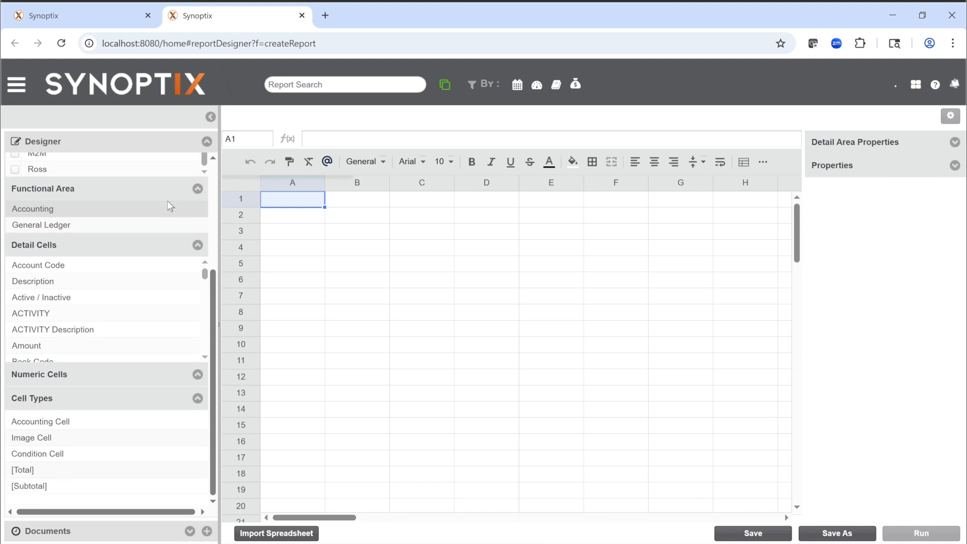
Step: Enter the row labels Revenues in cell A2 and Expenses in cell A4
{"action": "double_click", "coordinate": [297, 217]}
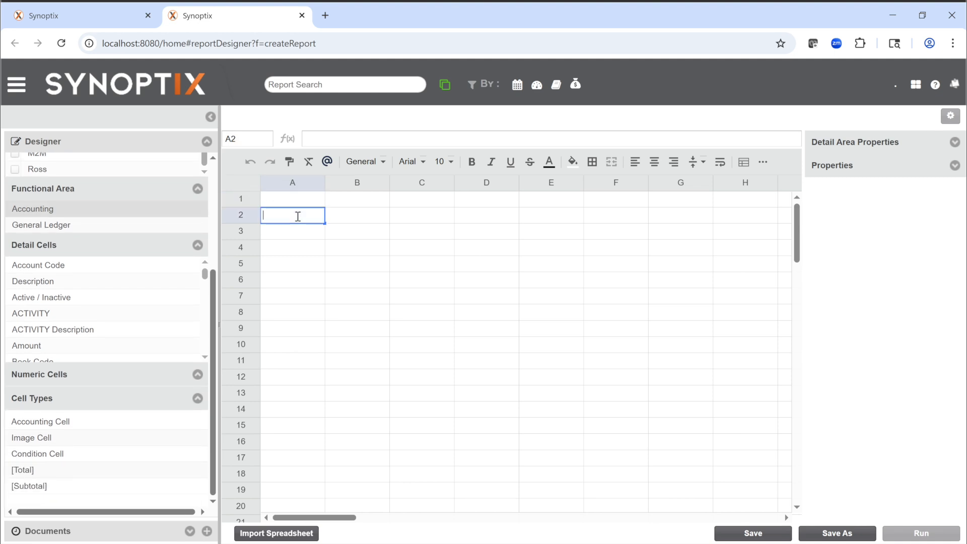
{"action": "type", "text": "Revenues"}
{"action": "key", "text": "Return"}
{"action": "key", "text": "Return"}
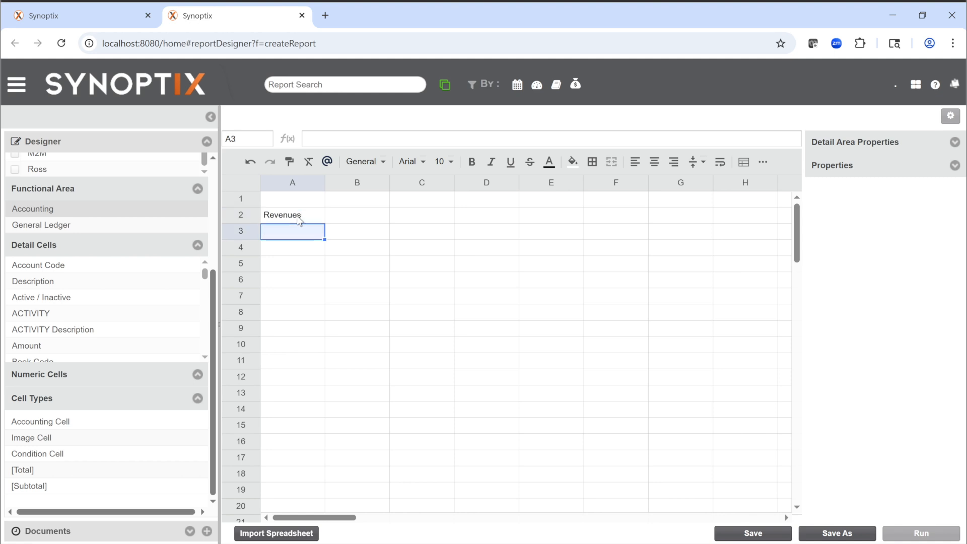
{"action": "type", "text": "Expen"}
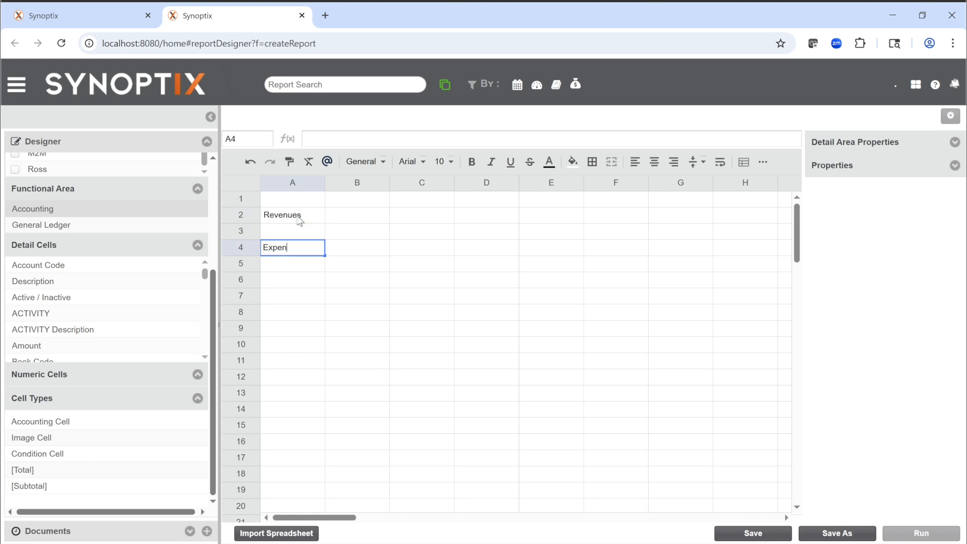
{"action": "type", "text": "ses"}
Step: Add an Accounting Cell in B2 for Revenues and another in B4 for Expenses
{"action": "left_click", "coordinate": [344, 220]}
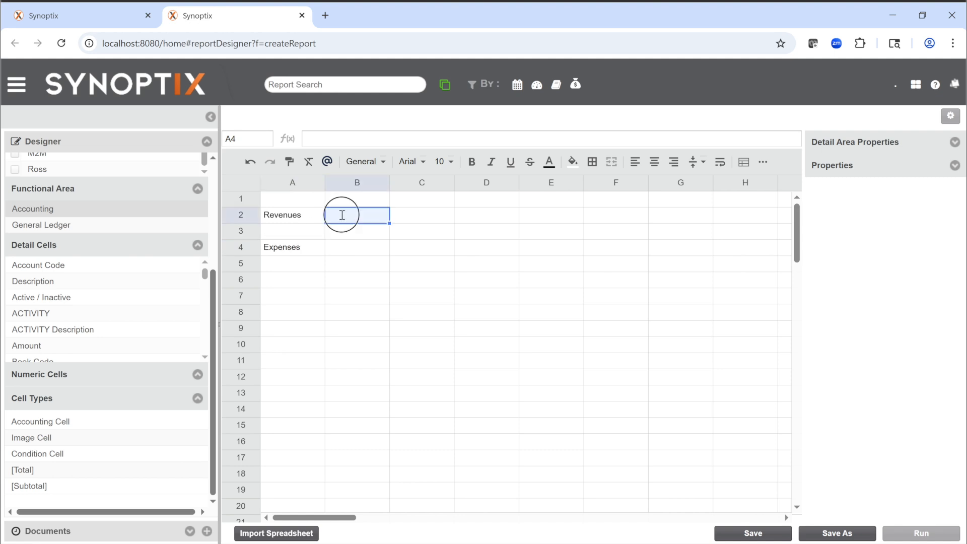
{"action": "scroll", "coordinate": [342, 215], "scroll_direction": "left", "scroll_amount": 1}
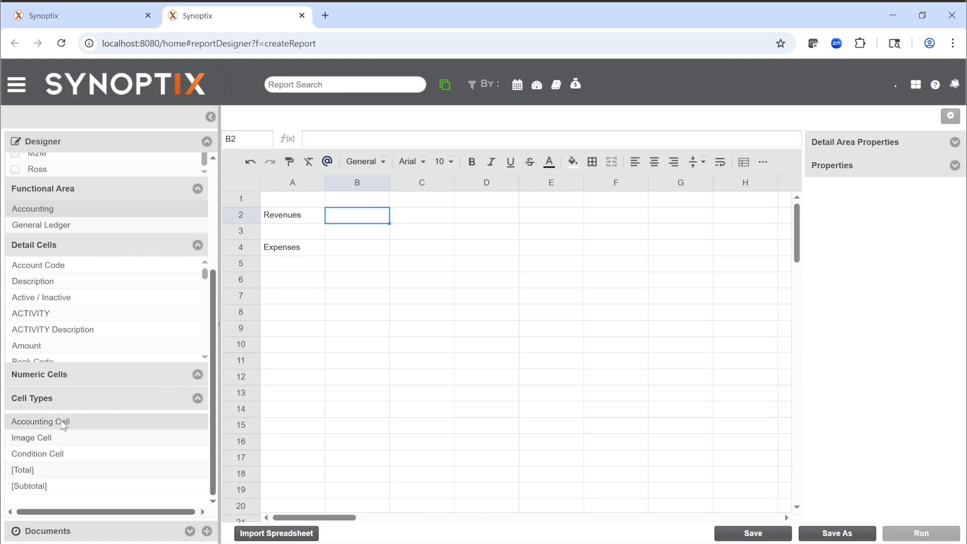
{"action": "left_click_drag", "start_coordinate": [64, 426], "coordinate": [349, 217]}
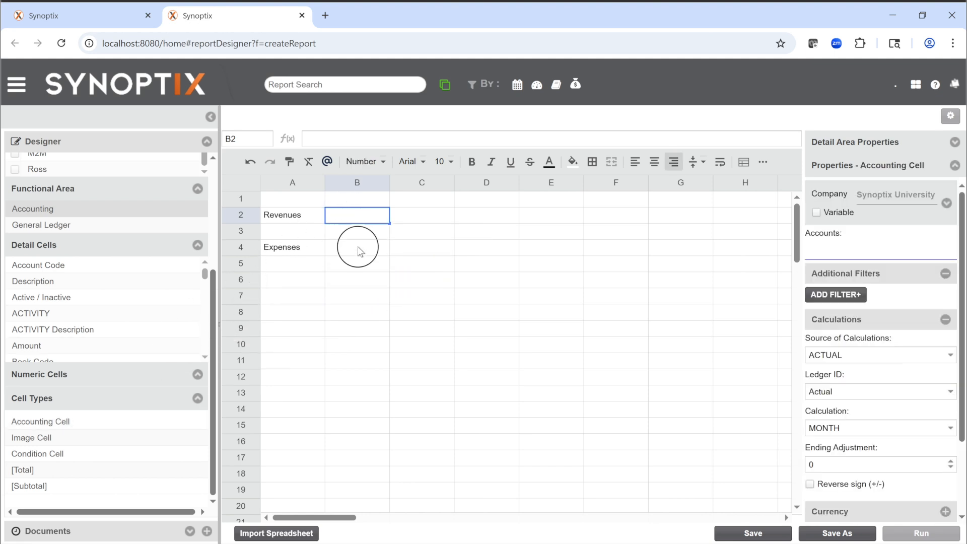
{"action": "left_click", "coordinate": [359, 250]}
{"action": "left_click", "coordinate": [106, 426]}
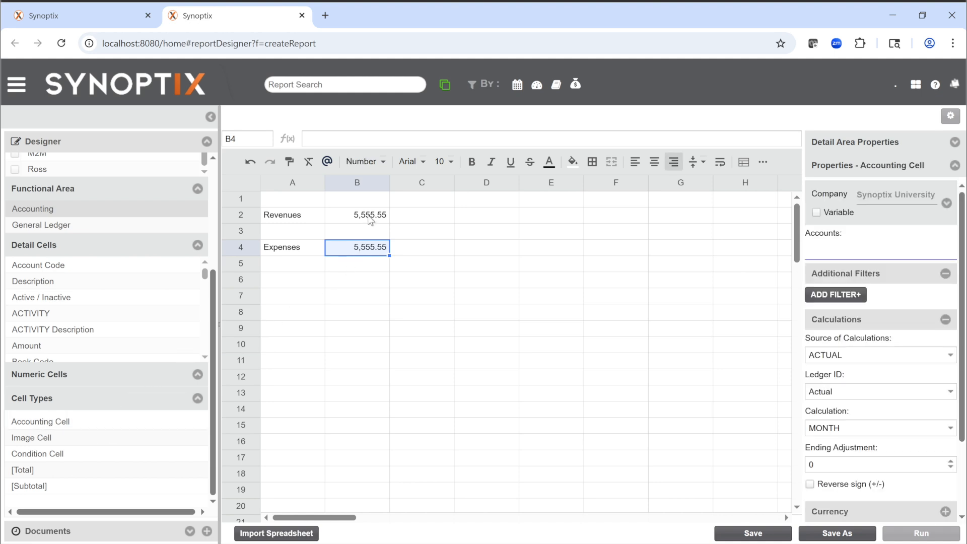
Step: Add the account mask ??-??-??????-??????-4???? to the account numbers of the Revenues accounting cell in B2
{"action": "left_click", "coordinate": [371, 221]}
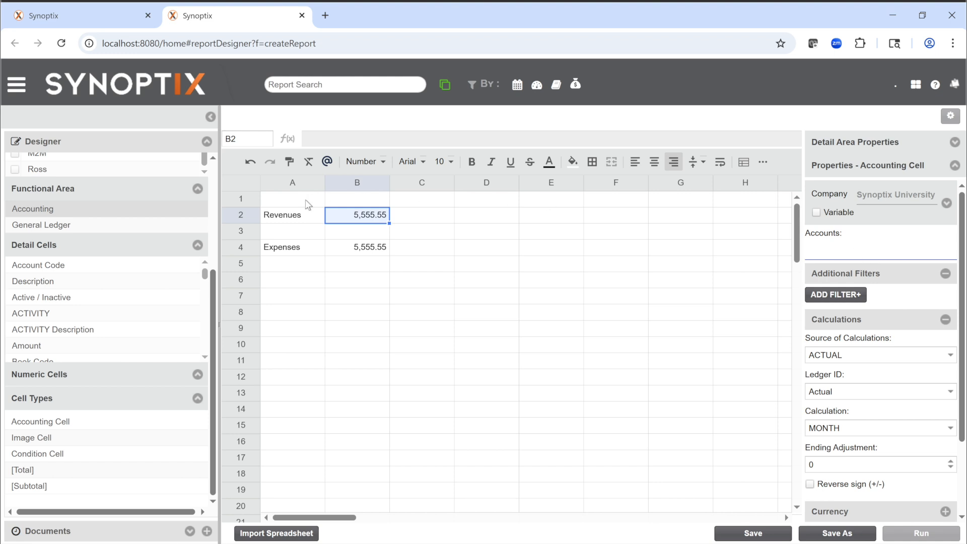
{"action": "left_click", "coordinate": [836, 258]}
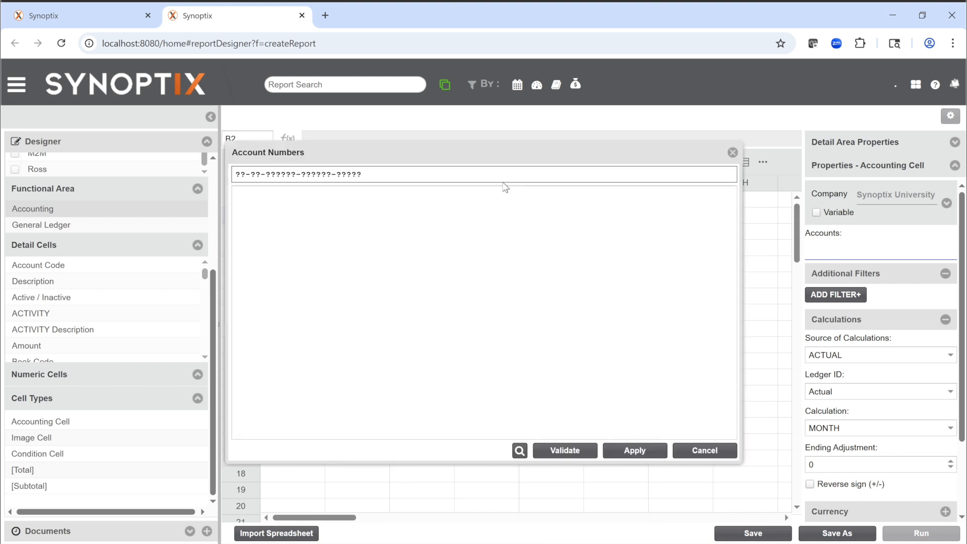
{"action": "left_click_drag", "start_coordinate": [503, 157], "coordinate": [537, 281]}
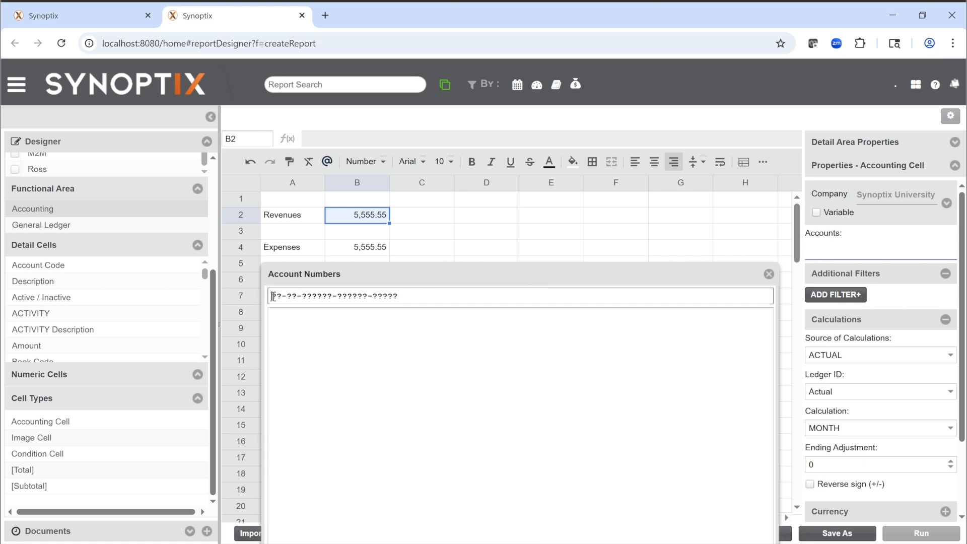
{"action": "left_click_drag", "start_coordinate": [272, 297], "coordinate": [406, 296]}
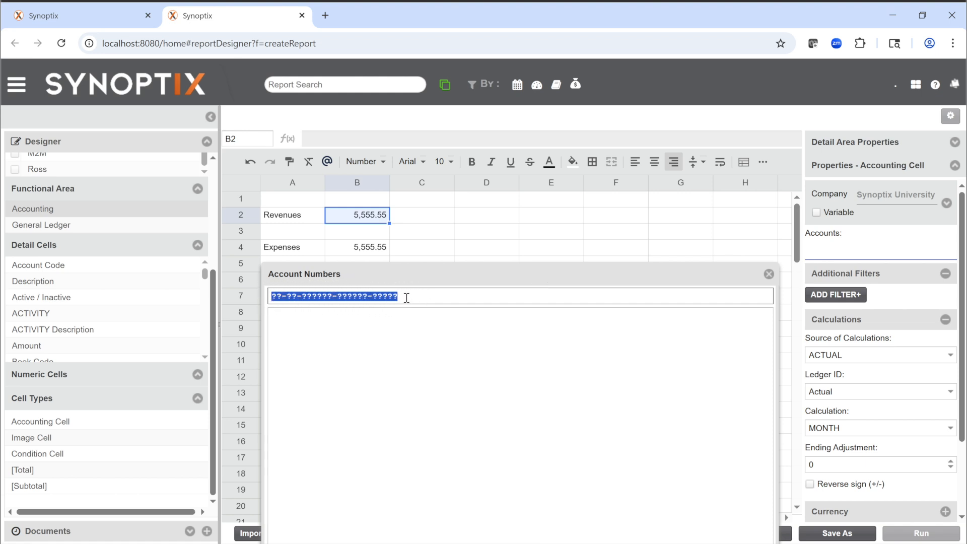
{"action": "left_click", "coordinate": [278, 296]}
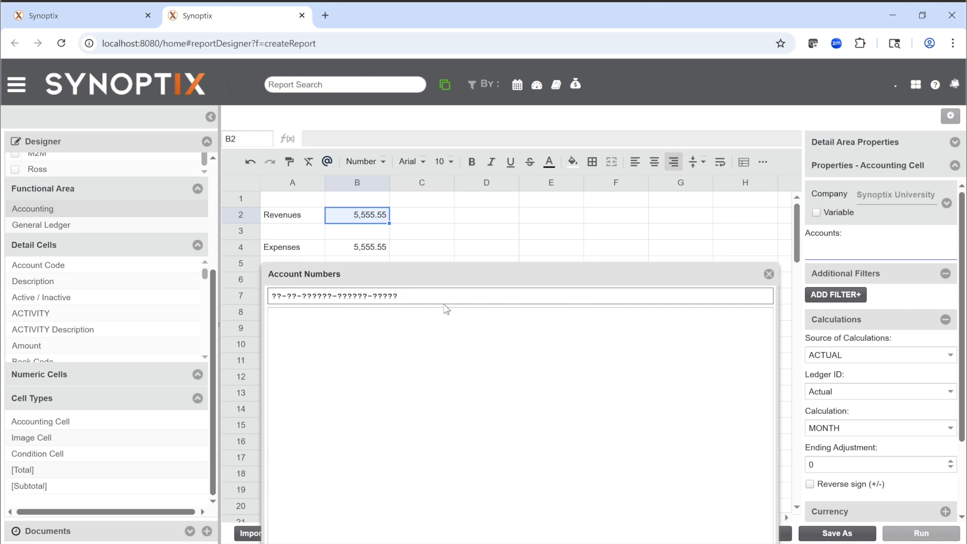
{"action": "key", "text": "Tab"}
{"action": "key", "text": "Tab"}
{"action": "key", "text": "Tab"}
{"action": "type", "text": "4"}
{"action": "key", "text": "Return"}
{"action": "left_click_drag", "start_coordinate": [473, 274], "coordinate": [492, 172]}
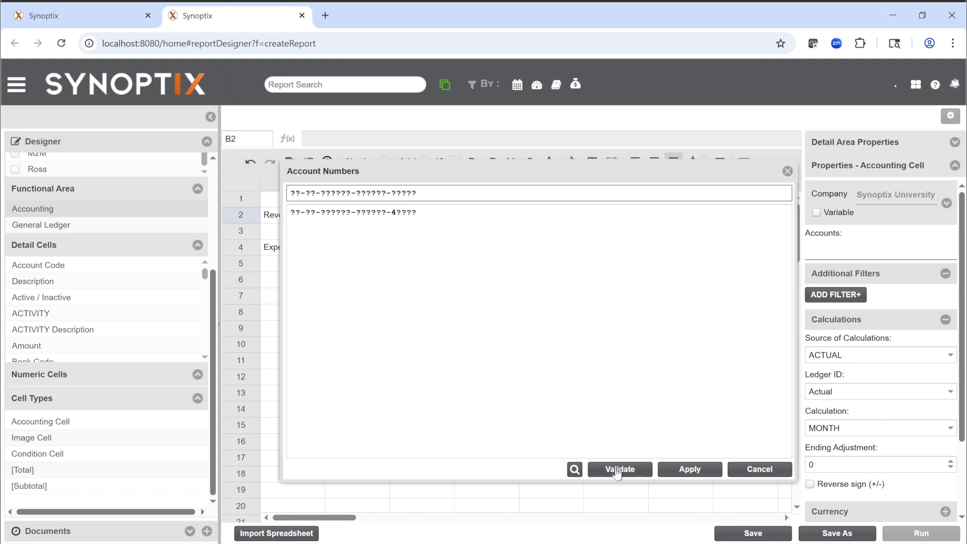
Step: Validate the Revenues account mask, review the matching accounts, and apply it to cell B2
{"action": "left_click", "coordinate": [618, 472]}
{"action": "scroll", "coordinate": [472, 353], "scroll_direction": "down", "scroll_amount": 3}
{"action": "left_click", "coordinate": [655, 414]}
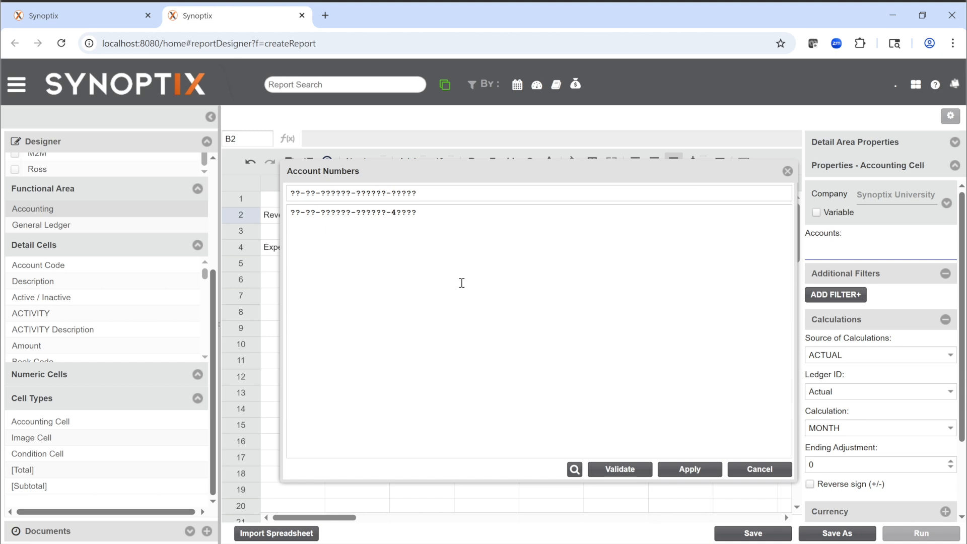
{"action": "left_click", "coordinate": [684, 474]}
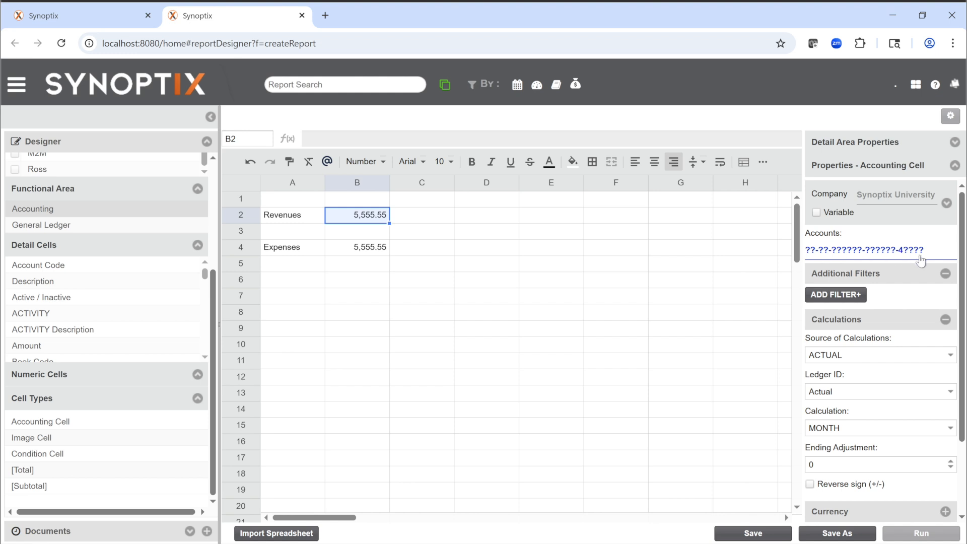
Step: Review the available calculation periods for the Revenues accounting cell in B2, keeping MONTH as its calculation
{"action": "scroll", "coordinate": [921, 259], "scroll_direction": "down", "scroll_amount": 2}
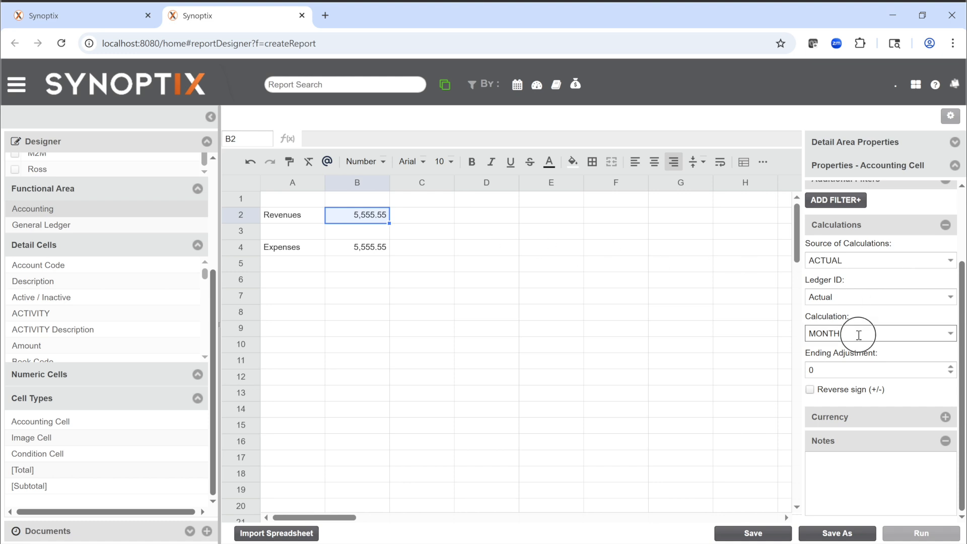
{"action": "left_click", "coordinate": [858, 334]}
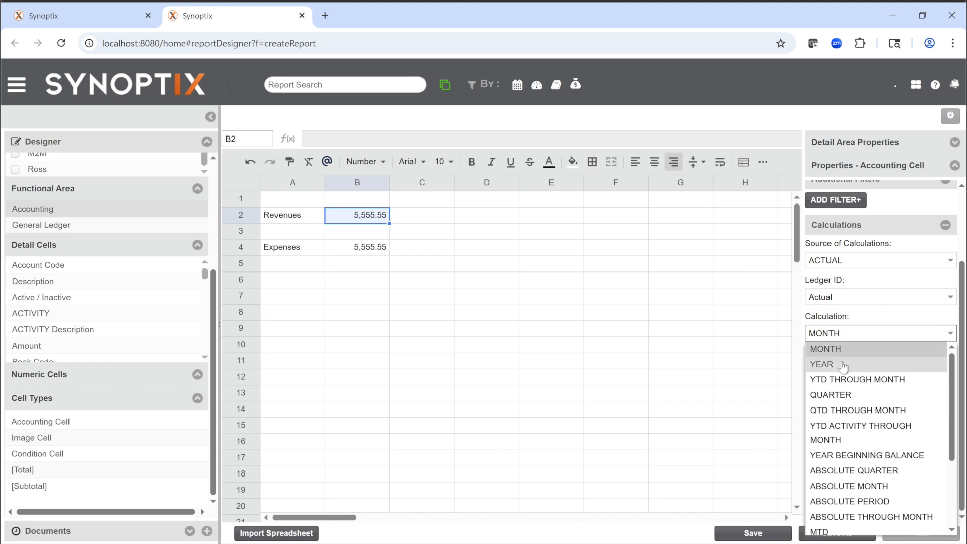
{"action": "scroll", "coordinate": [840, 398], "scroll_direction": "down", "scroll_amount": 2}
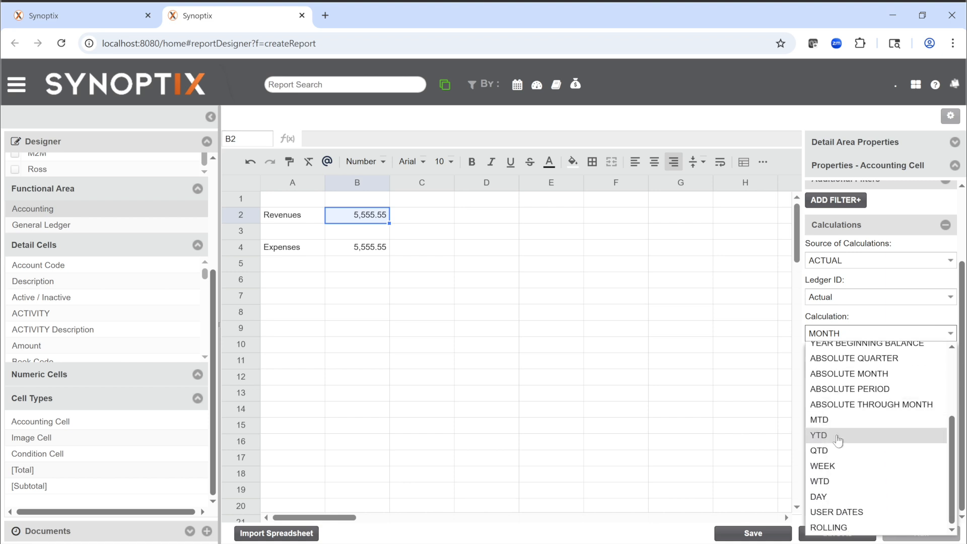
{"action": "scroll", "coordinate": [836, 473], "scroll_direction": "up", "scroll_amount": 2}
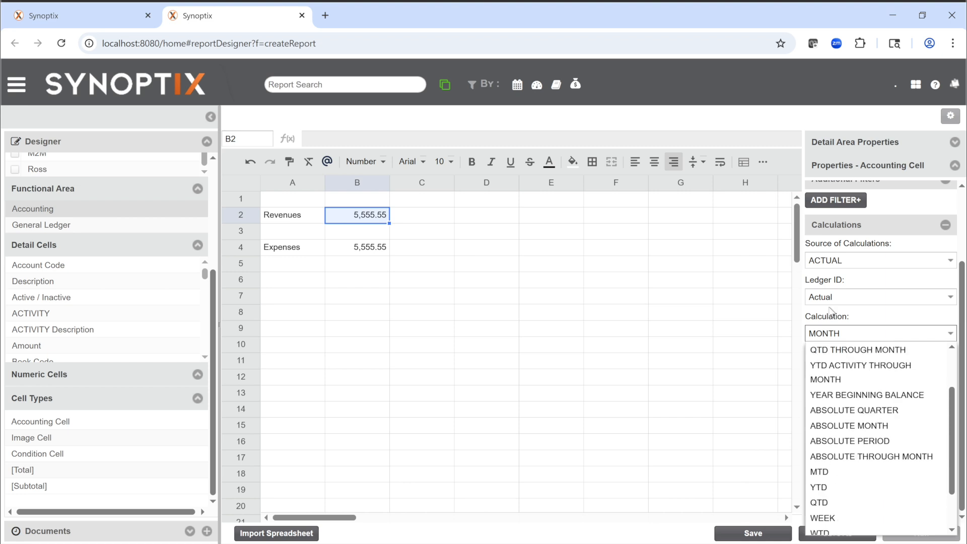
{"action": "left_click", "coordinate": [836, 346]}
Step: Enter the column heading Month in cell B1 and align it right
{"action": "left_click", "coordinate": [371, 201]}
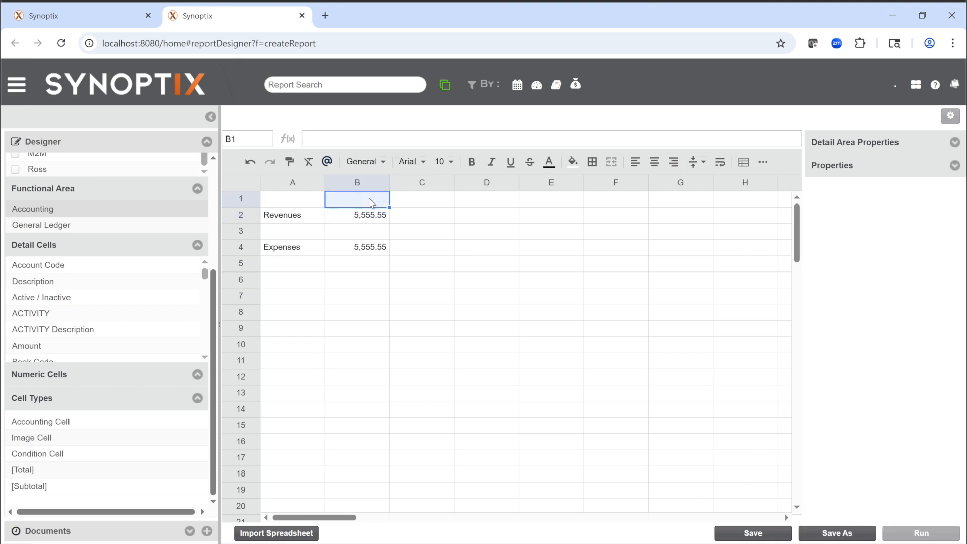
{"action": "type", "text": "Month"}
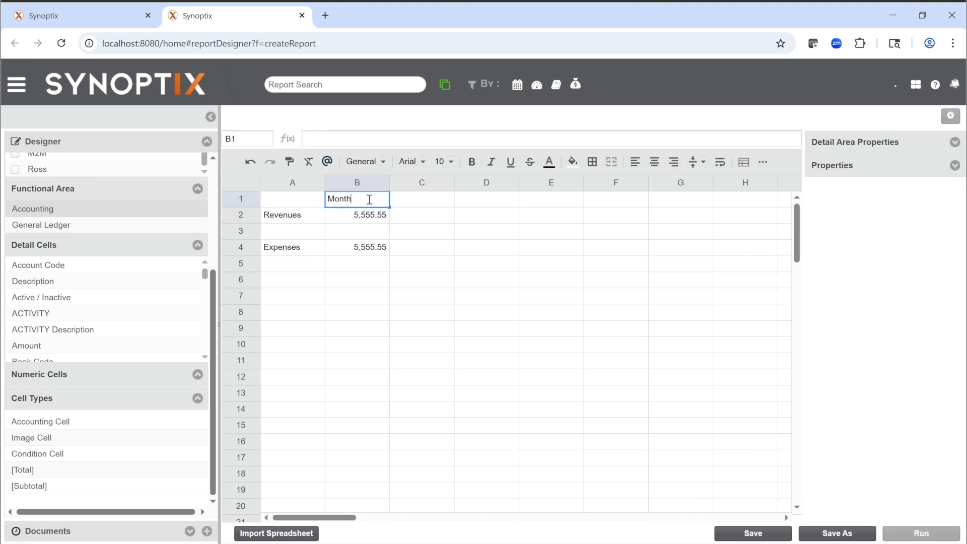
{"action": "key", "text": "Return"}
{"action": "left_click", "coordinate": [371, 202]}
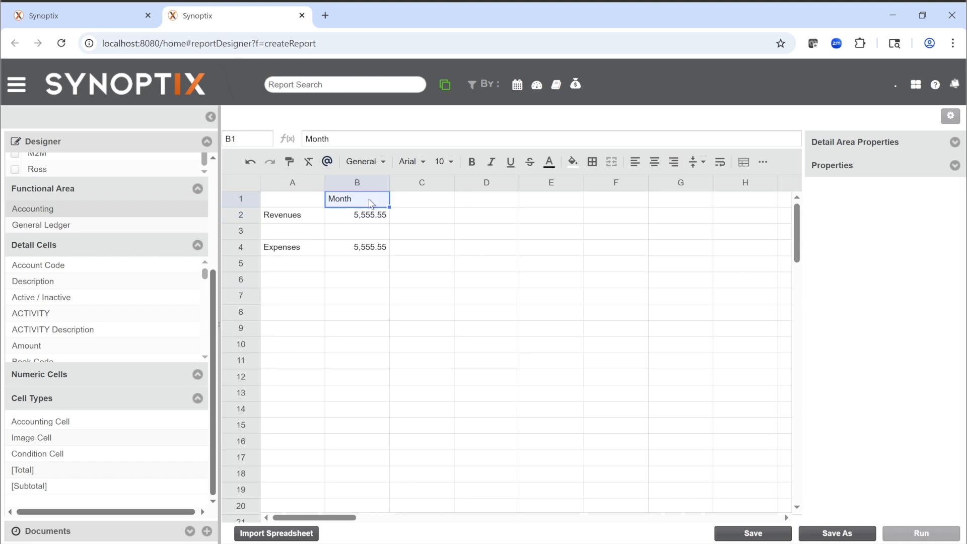
{"action": "left_click", "coordinate": [674, 161]}
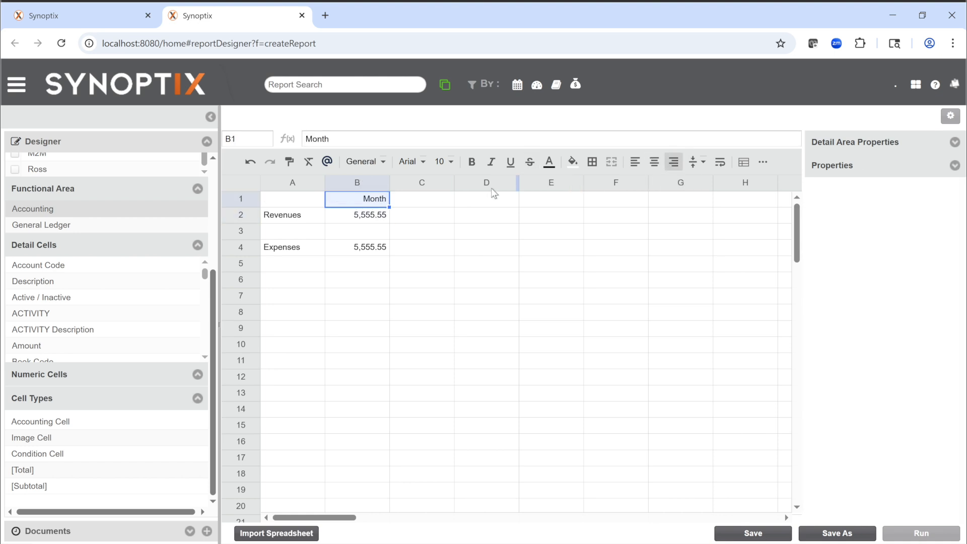
Step: Add the account mask ??-??-??????-??????-5???? to the account numbers of the Expenses accounting cell in B4
{"action": "left_click", "coordinate": [369, 253]}
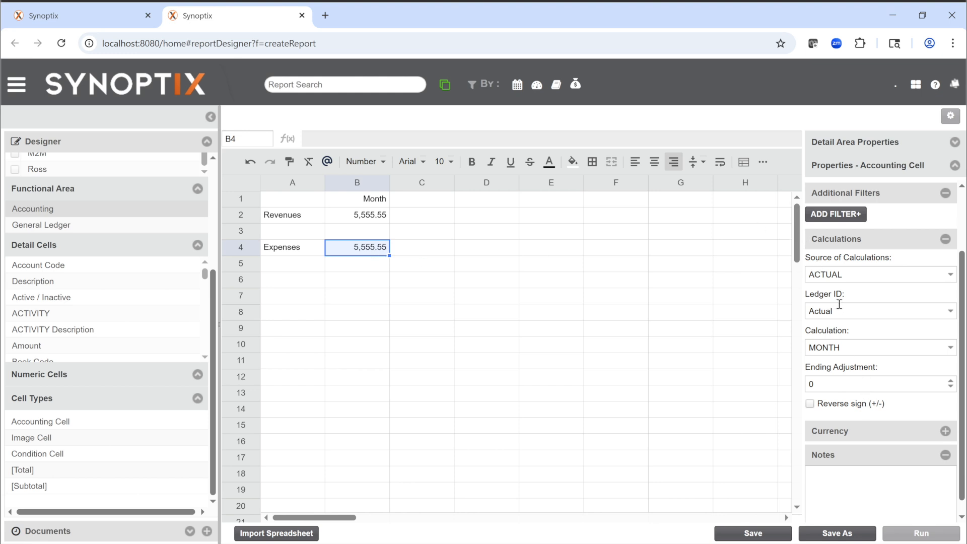
{"action": "left_click", "coordinate": [849, 252]}
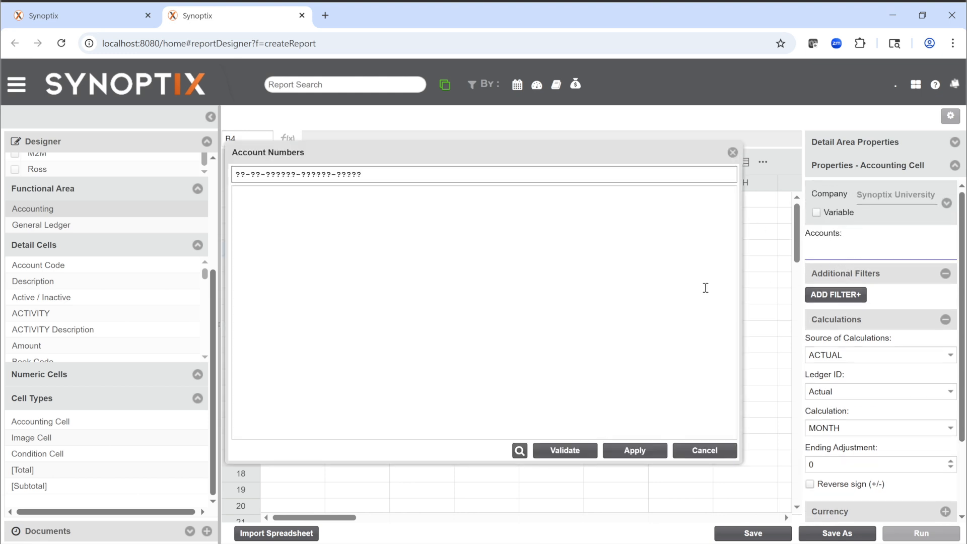
{"action": "key", "text": "Tab"}
{"action": "key", "text": "Tab"}
{"action": "type", "text": "5"}
{"action": "key", "text": "Return"}
Step: Validate the Expenses account mask, review the matching accounts, and apply it to cell B4
{"action": "left_click", "coordinate": [571, 453]}
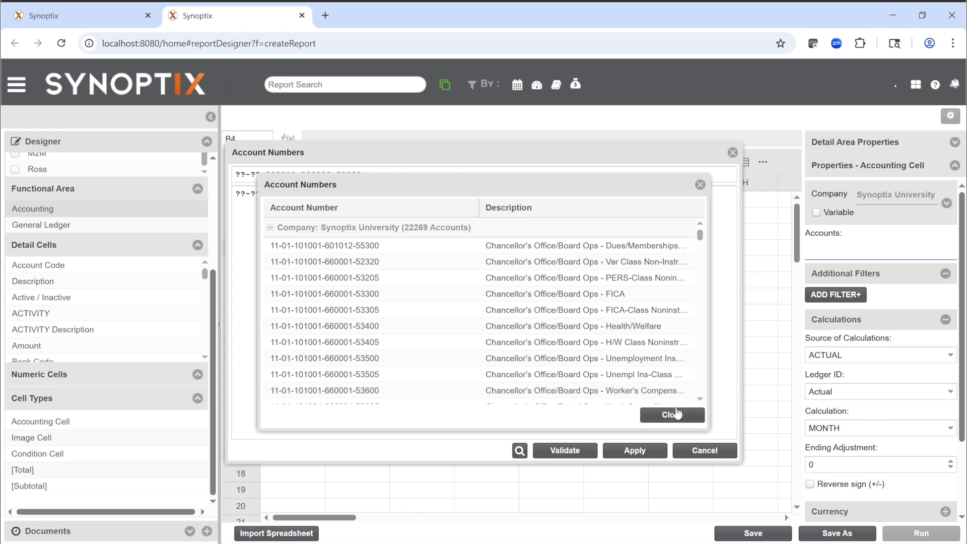
{"action": "scroll", "coordinate": [610, 354], "scroll_direction": "down", "scroll_amount": 5}
{"action": "scroll", "coordinate": [610, 354], "scroll_direction": "up", "scroll_amount": 10}
{"action": "left_click", "coordinate": [653, 413]}
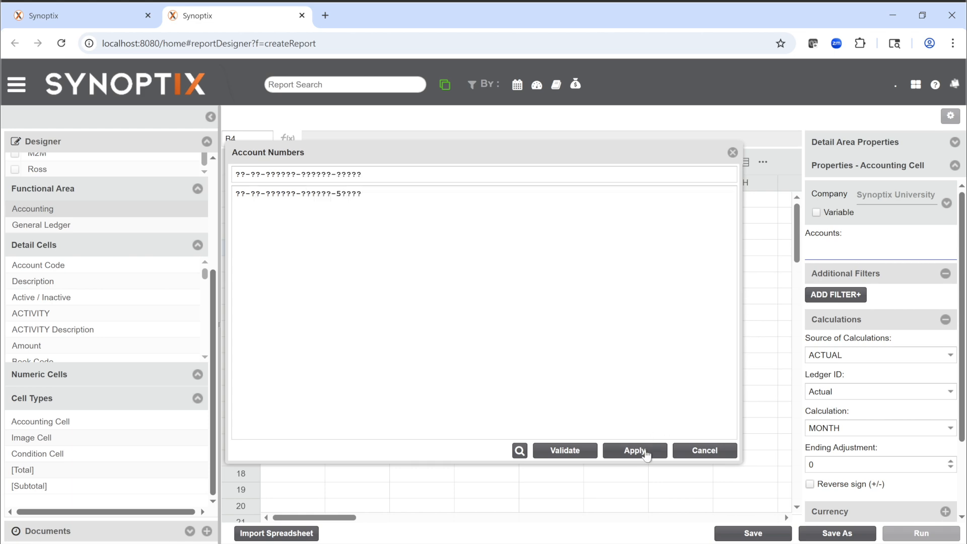
{"action": "left_click", "coordinate": [646, 453]}
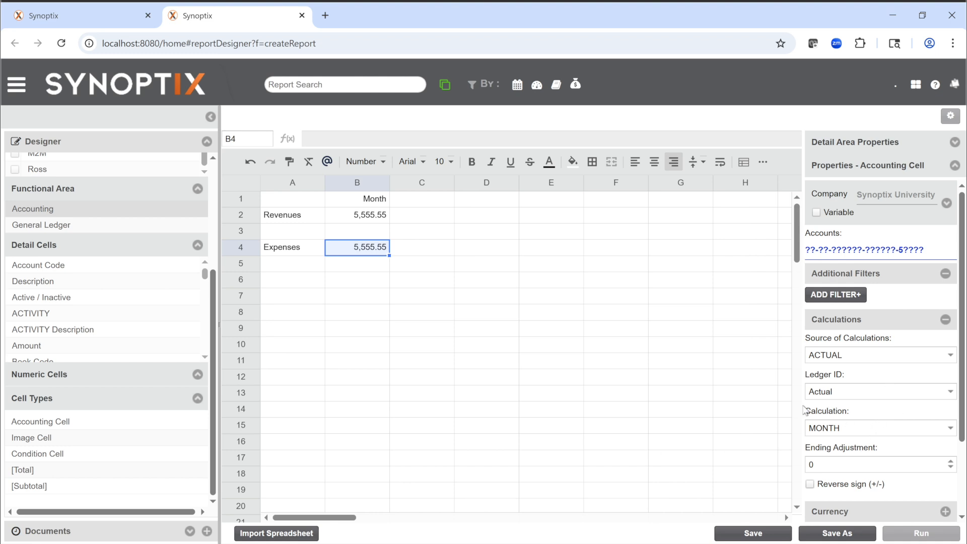
Step: Save the report as Revenues and Expenses, and widen column B in the design sheet
{"action": "left_click", "coordinate": [384, 267]}
{"action": "left_click", "coordinate": [376, 202]}
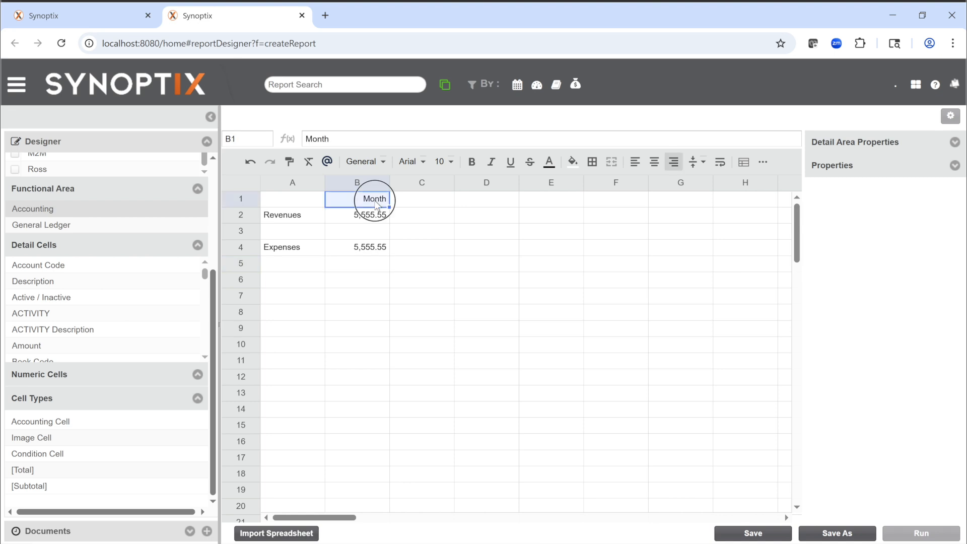
{"action": "left_click", "coordinate": [747, 537]}
{"action": "left_click", "coordinate": [502, 397]}
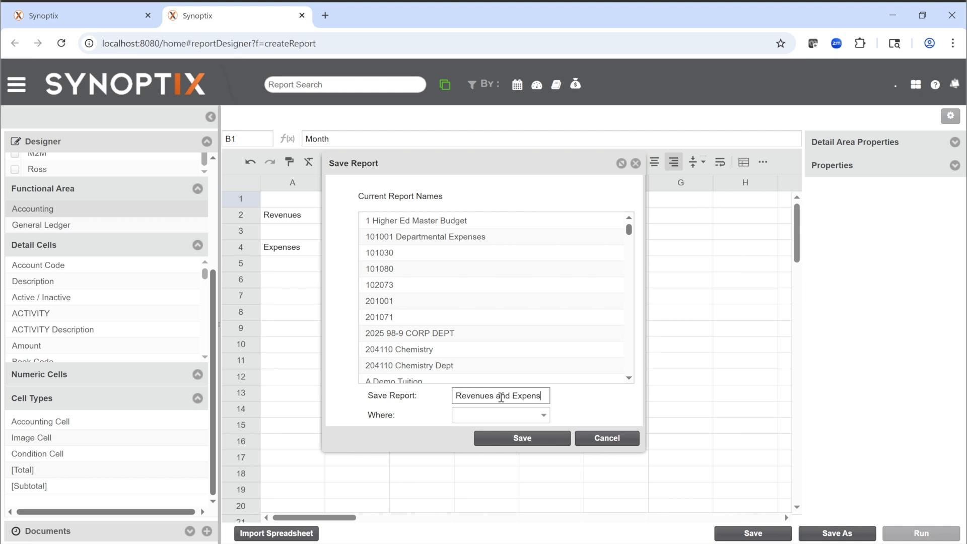
{"action": "left_click", "coordinate": [512, 439]}
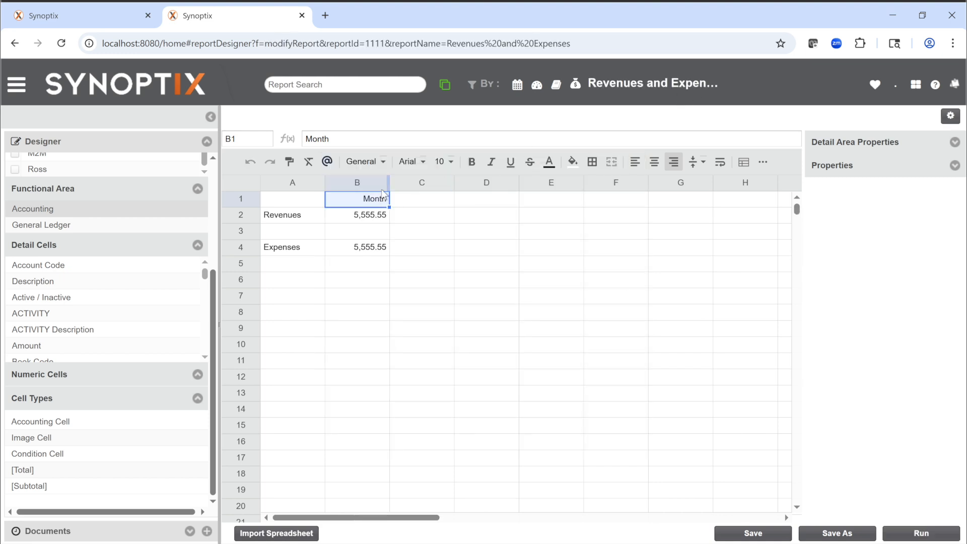
{"action": "left_click_drag", "start_coordinate": [389, 182], "coordinate": [411, 184]}
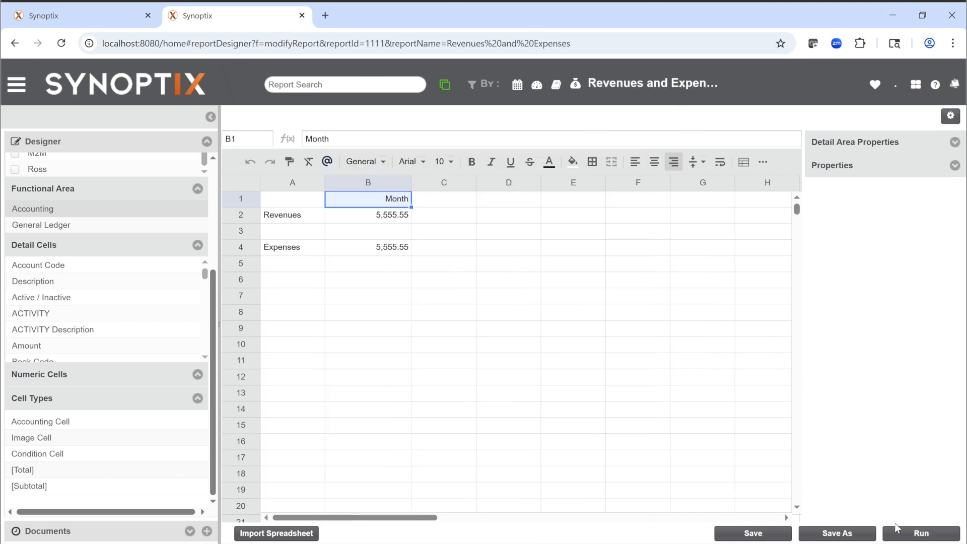
Step: Run the Revenues and Expenses report for the date 05-31-2009 and widen the Month column in its results
{"action": "left_click", "coordinate": [897, 534]}
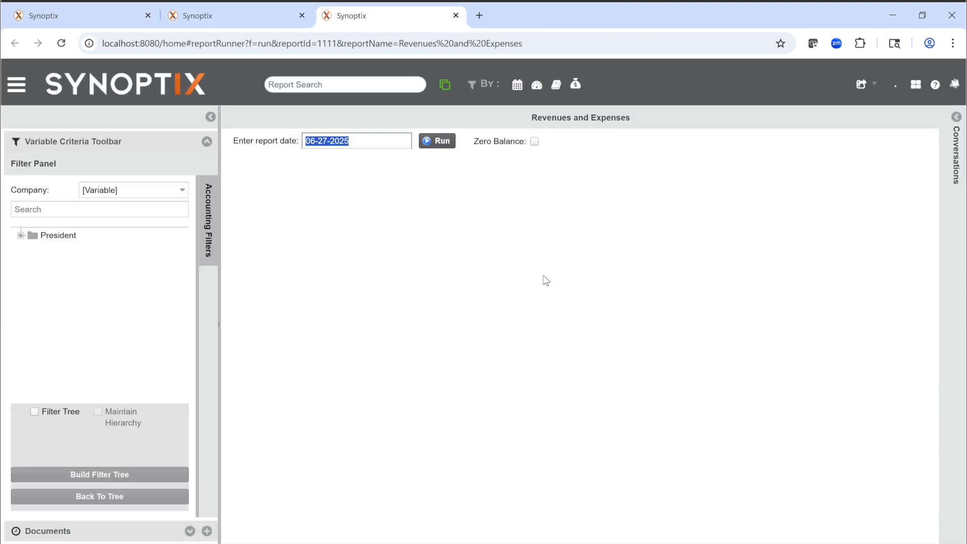
{"action": "type", "text": "05-31-2009"}
{"action": "key", "text": "Return"}
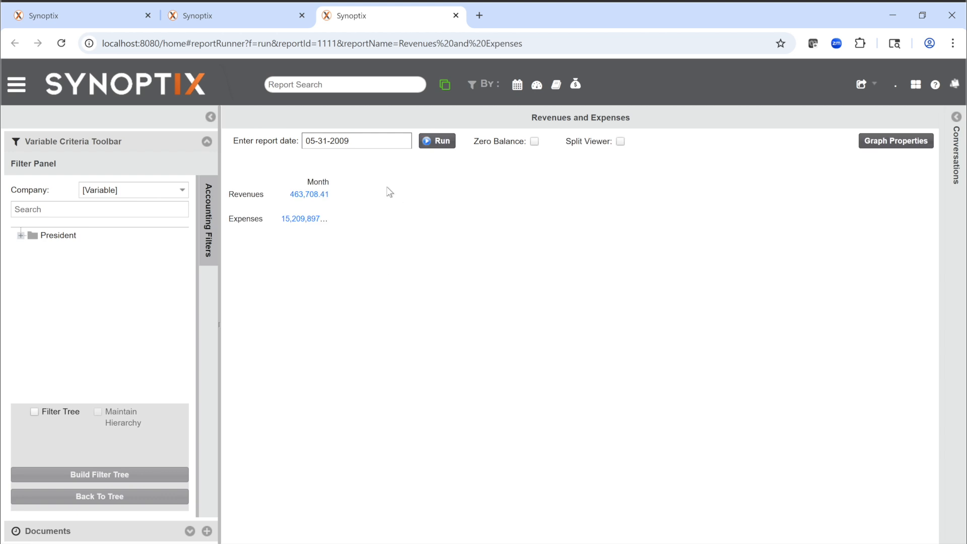
{"action": "left_click_drag", "start_coordinate": [334, 169], "coordinate": [409, 174]}
Step: Return to the Synoptix home page and create a new blank report
{"action": "left_click", "coordinate": [296, 18]}
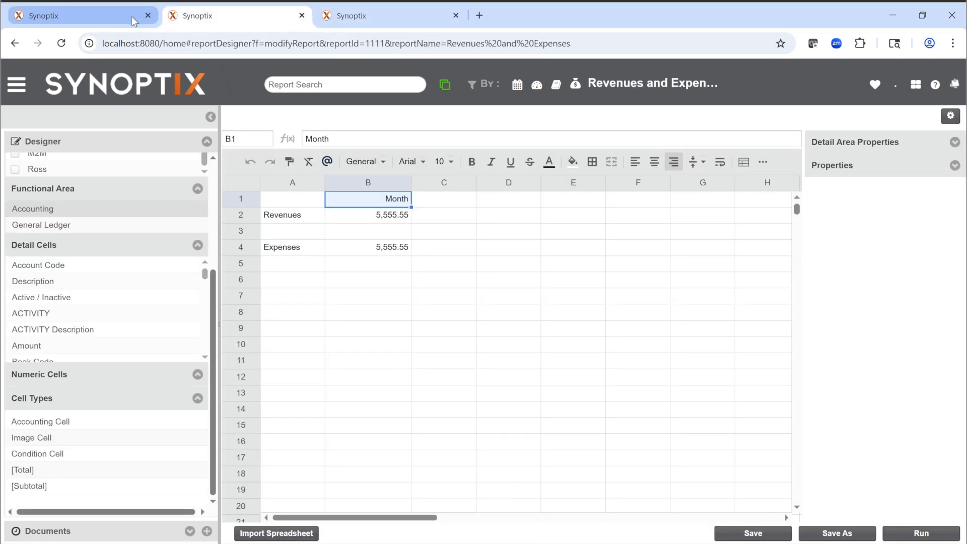
{"action": "left_click", "coordinate": [133, 21]}
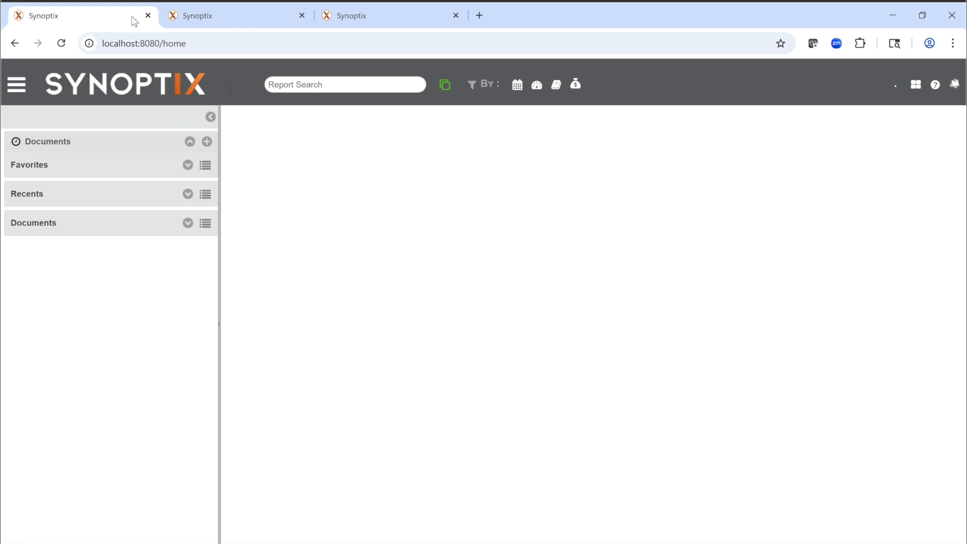
{"action": "left_click", "coordinate": [207, 143]}
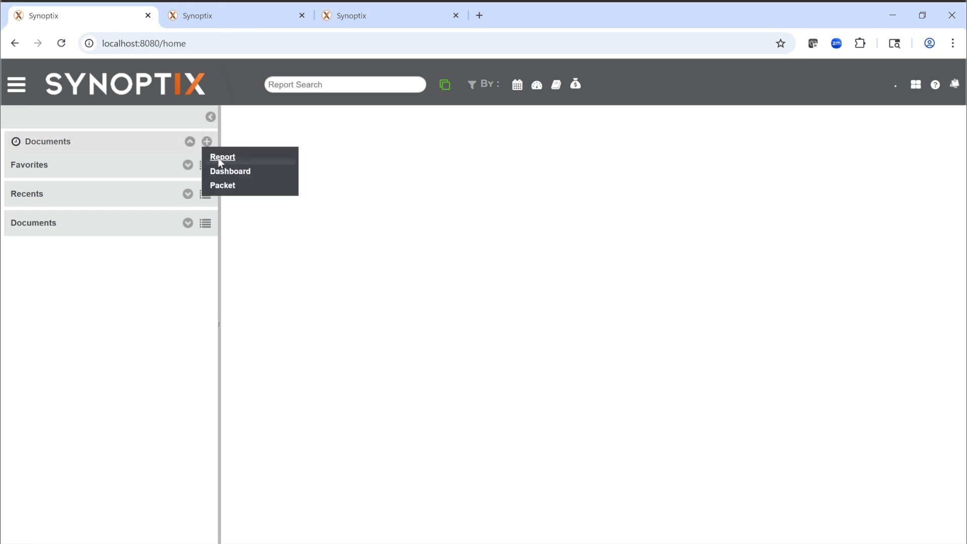
{"action": "left_click", "coordinate": [219, 159]}
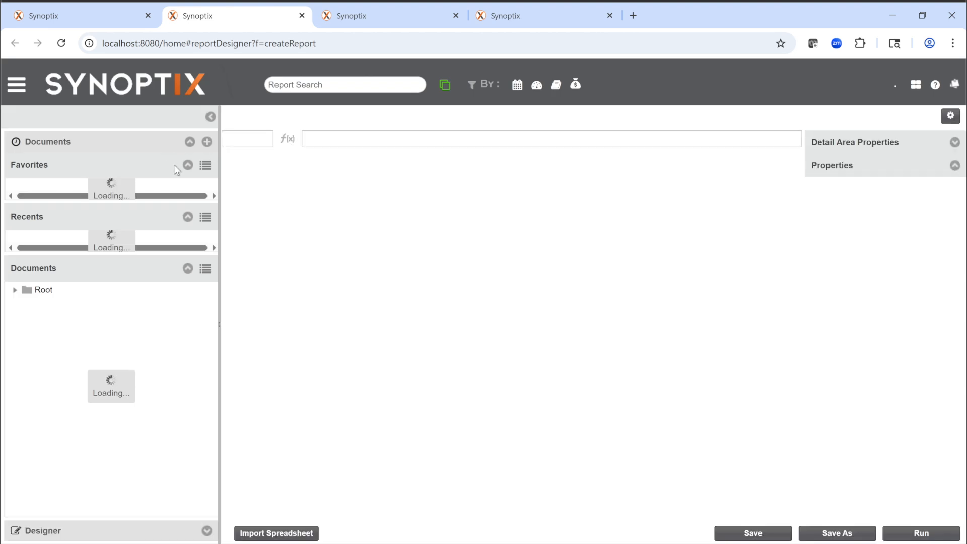
Step: Set the new report's company to Synoptix University instead of Banner
{"action": "left_click", "coordinate": [196, 176]}
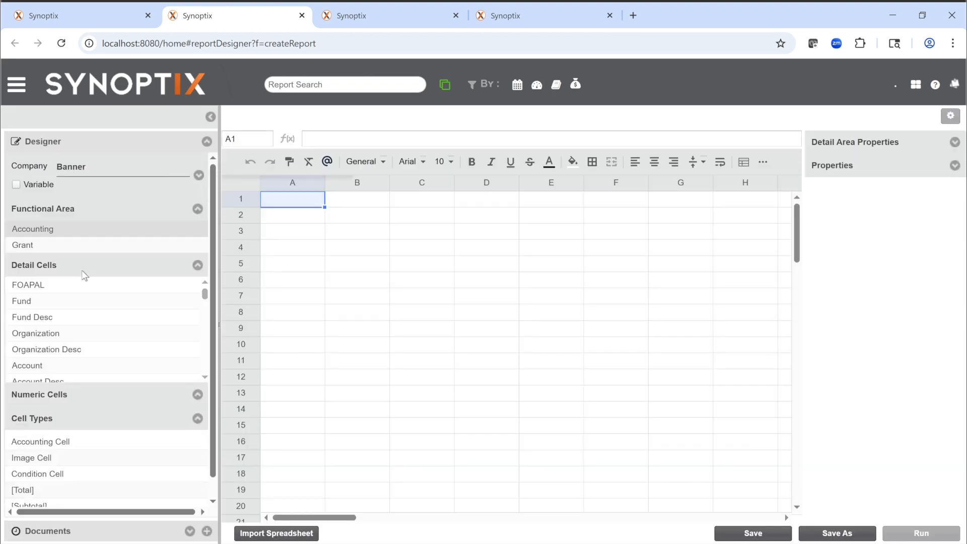
{"action": "left_click", "coordinate": [199, 175]}
{"action": "scroll", "coordinate": [30, 310], "scroll_direction": "down", "scroll_amount": 1}
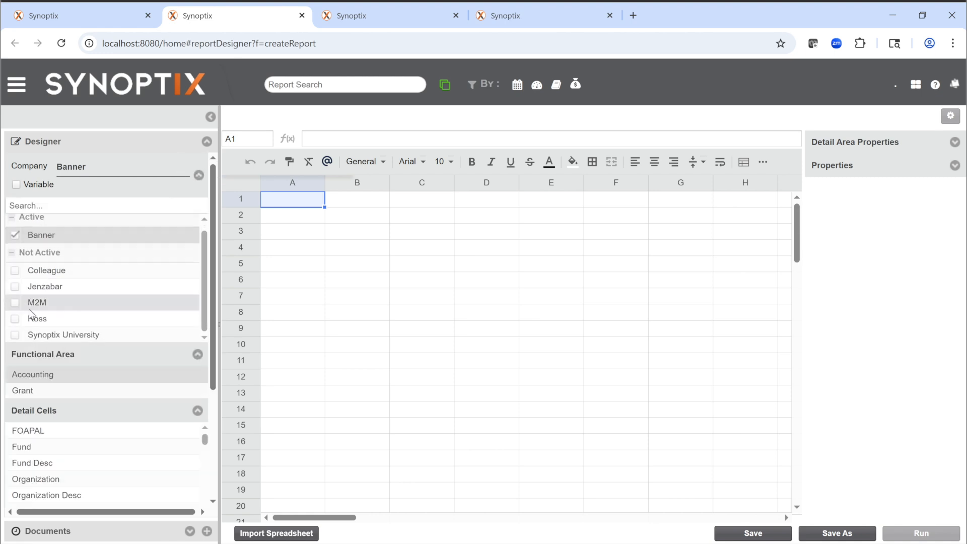
{"action": "left_click", "coordinate": [17, 317]}
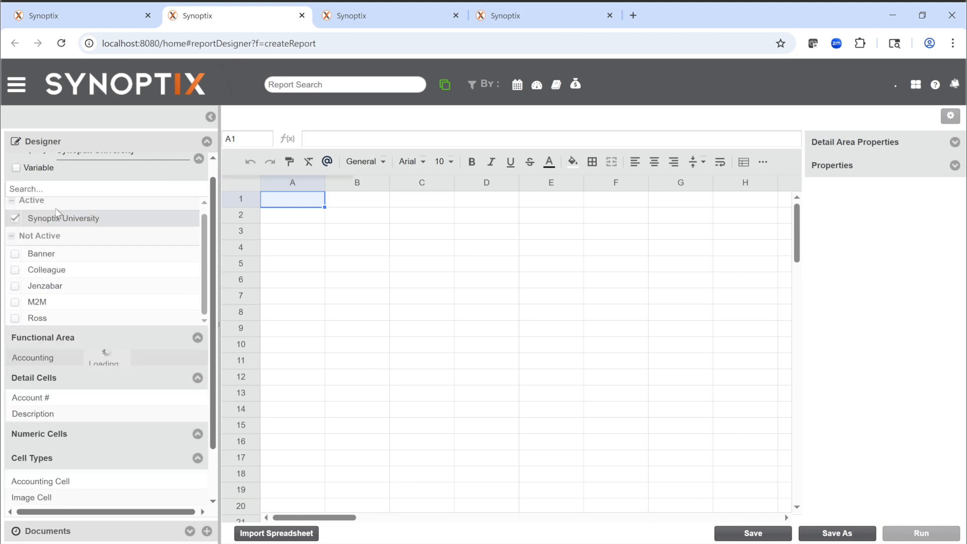
{"action": "left_click", "coordinate": [199, 158]}
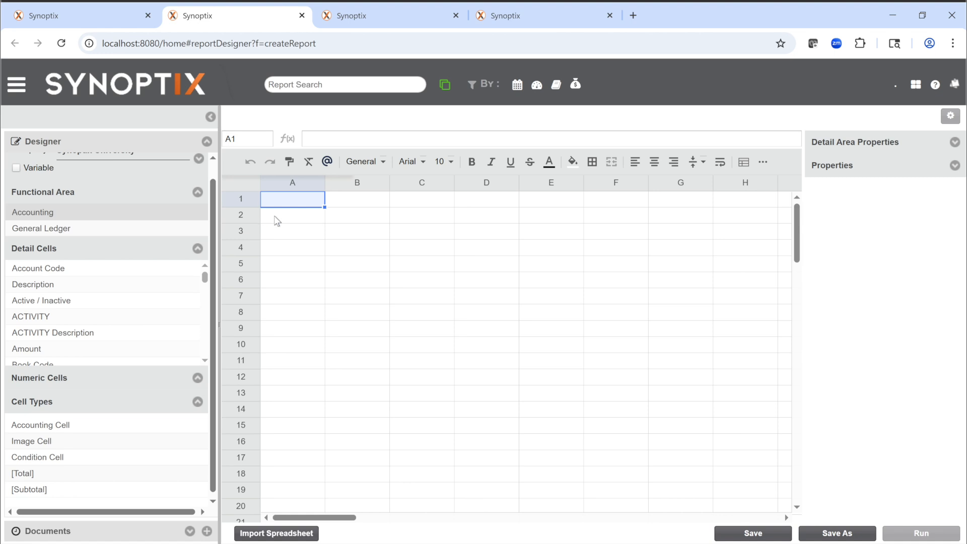
Step: Import the spreadsheet Income Statement .xlsx from Downloads into the report and widen columns A and B
{"action": "left_click", "coordinate": [274, 534]}
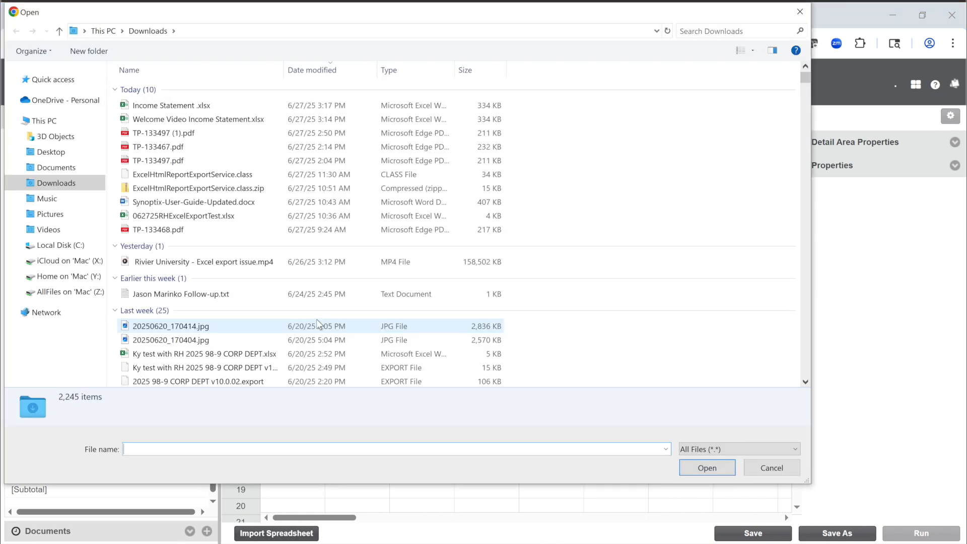
{"action": "left_click", "coordinate": [196, 106]}
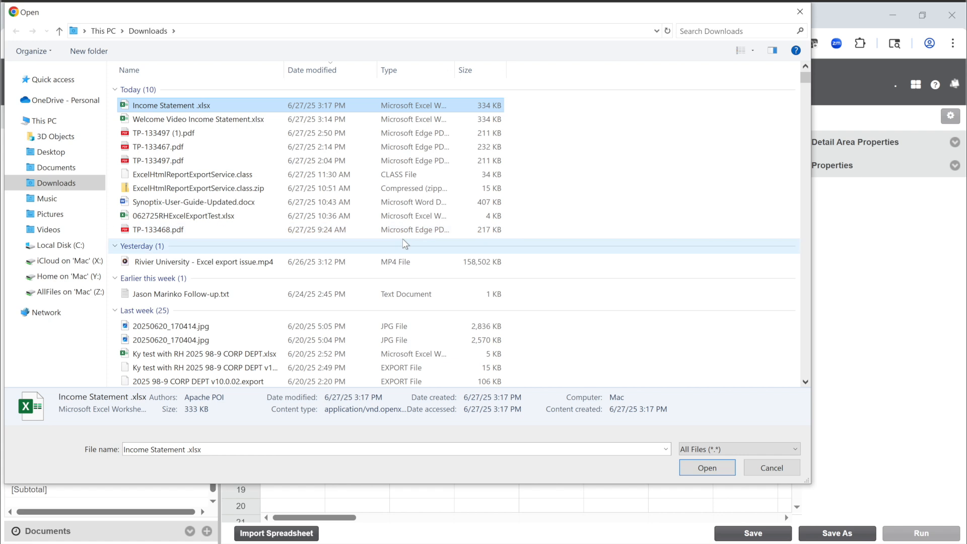
{"action": "left_click", "coordinate": [705, 469]}
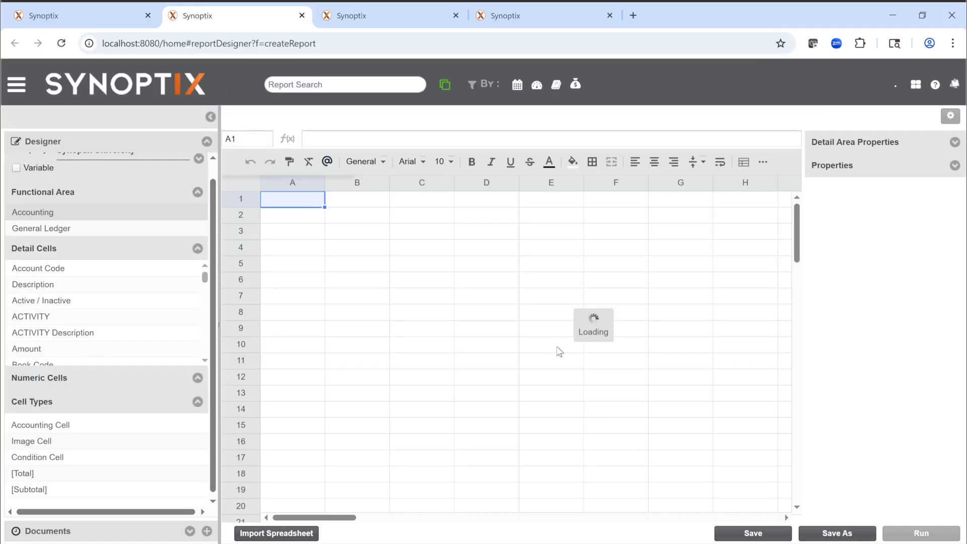
{"action": "left_click_drag", "start_coordinate": [323, 182], "coordinate": [397, 182]}
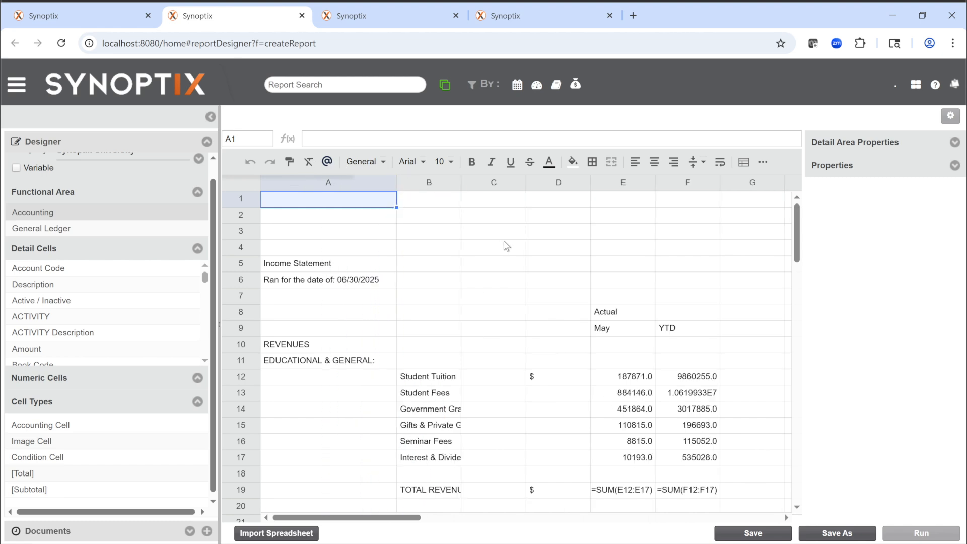
{"action": "left_click_drag", "start_coordinate": [460, 183], "coordinate": [487, 183]}
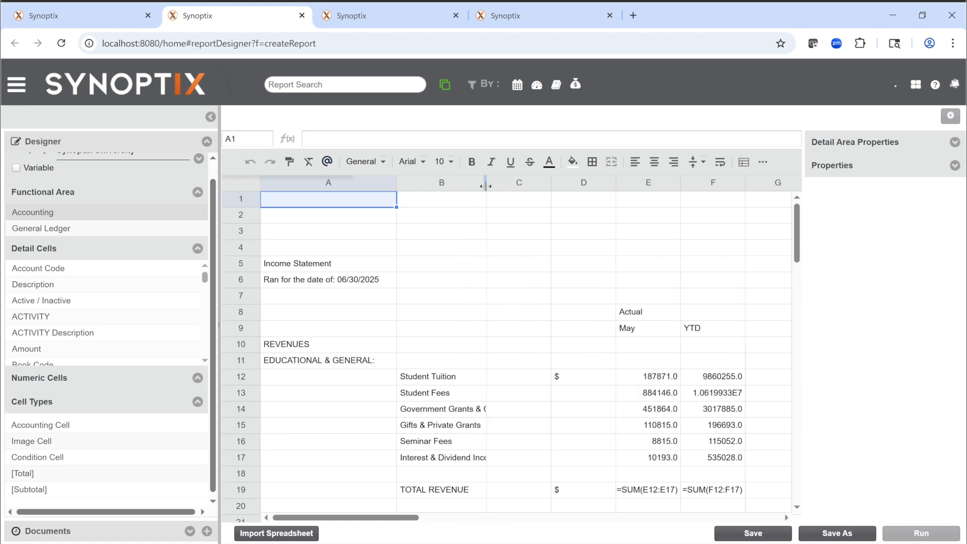
Step: Apply the Number format to the whole of columns E and F in the imported income statement
{"action": "left_click", "coordinate": [659, 381]}
{"action": "left_click", "coordinate": [662, 187]}
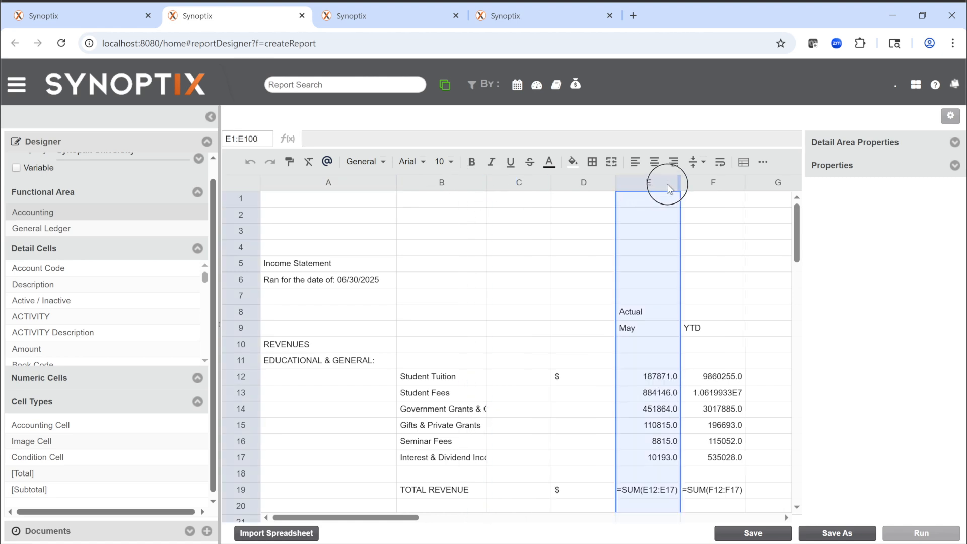
{"action": "left_click_drag", "start_coordinate": [661, 186], "coordinate": [700, 184]}
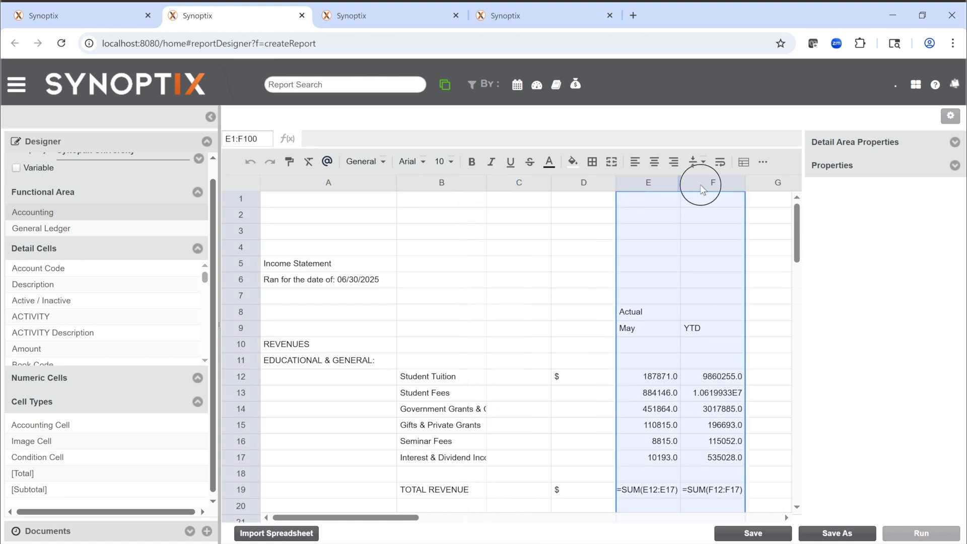
{"action": "left_click", "coordinate": [367, 163]}
{"action": "left_click", "coordinate": [371, 233]}
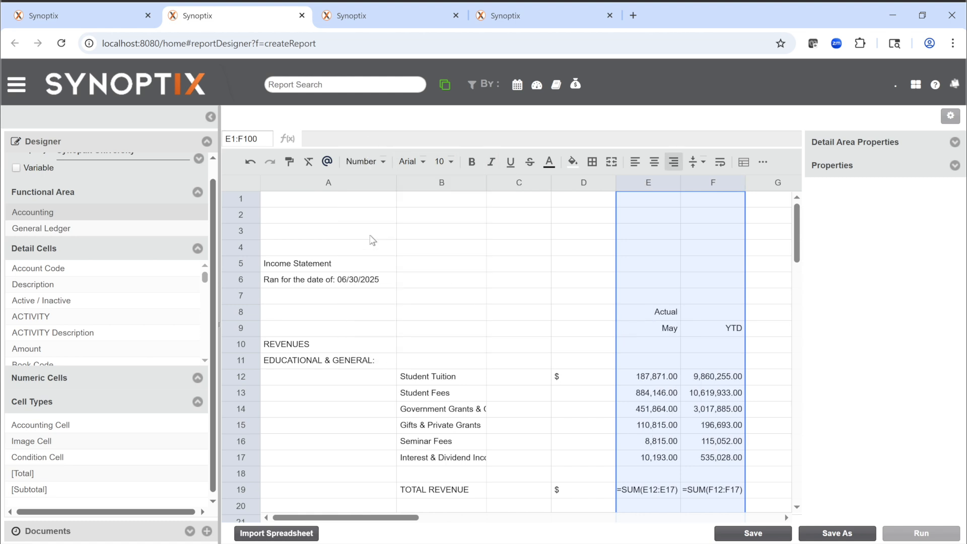
Step: Enter the heading CHECK SUM in cells E7 and F7, above the Actual May and YTD columns
{"action": "left_click", "coordinate": [655, 302]}
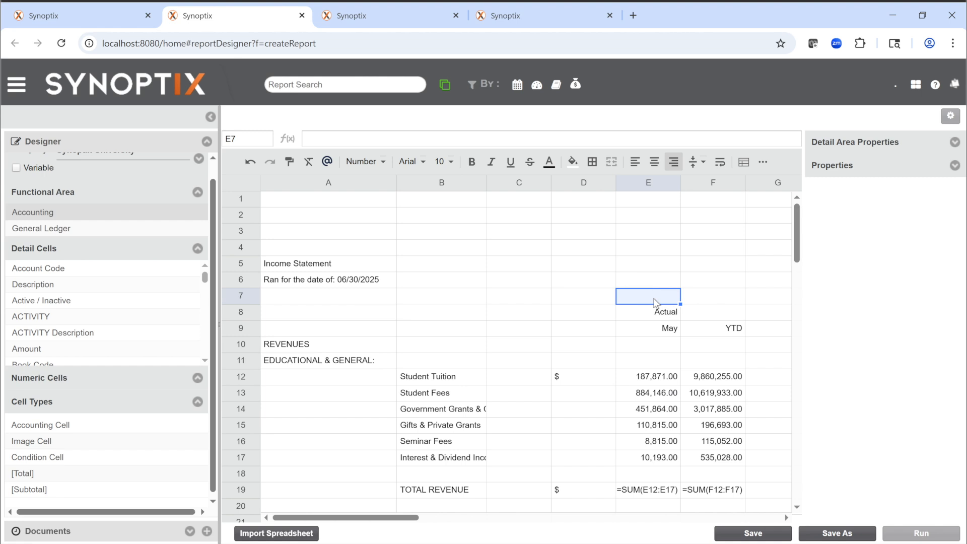
{"action": "key", "text": "Caps_Lock"}
{"action": "type", "text": "CHECK SUM"}
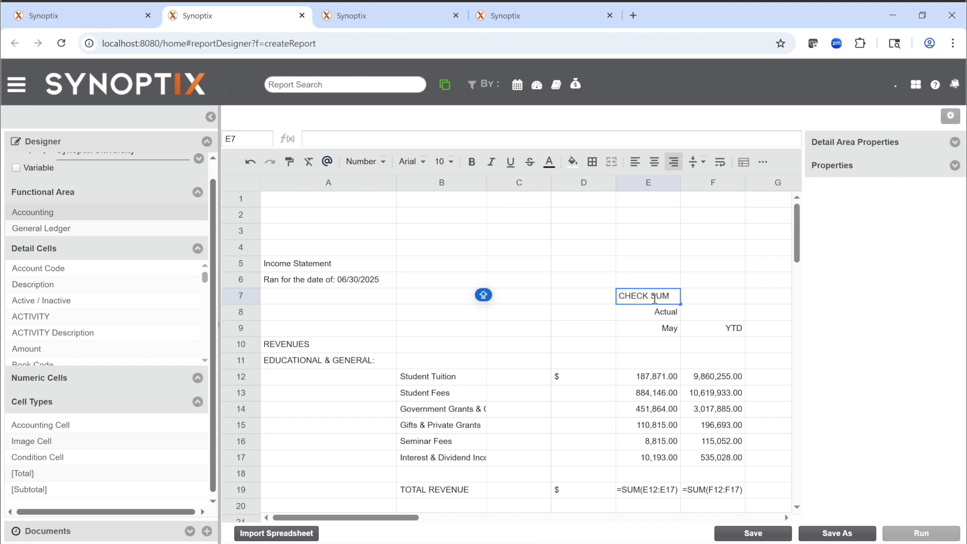
{"action": "left_click", "coordinate": [665, 331]}
{"action": "left_click", "coordinate": [694, 302]}
{"action": "key", "text": "Caps_Lock"}
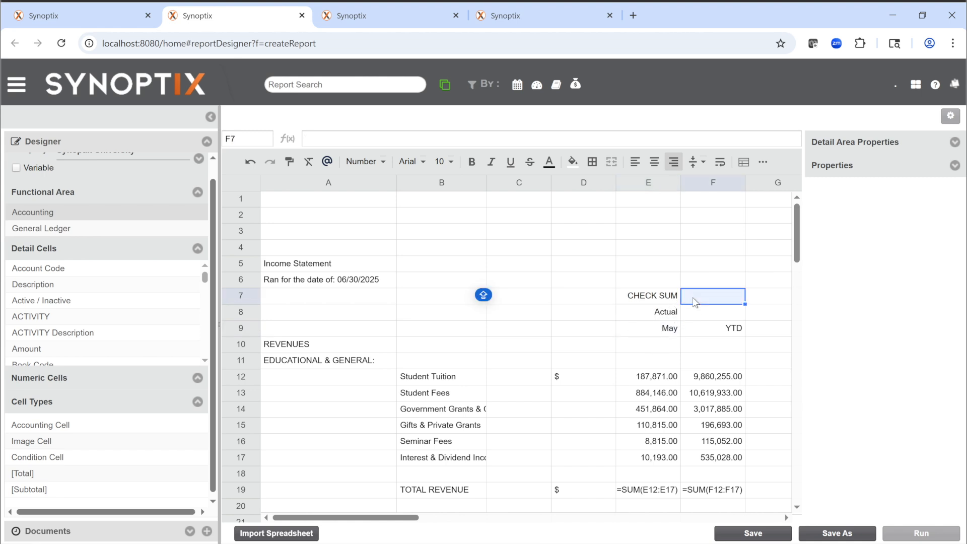
{"action": "type", "text": "SCH"}
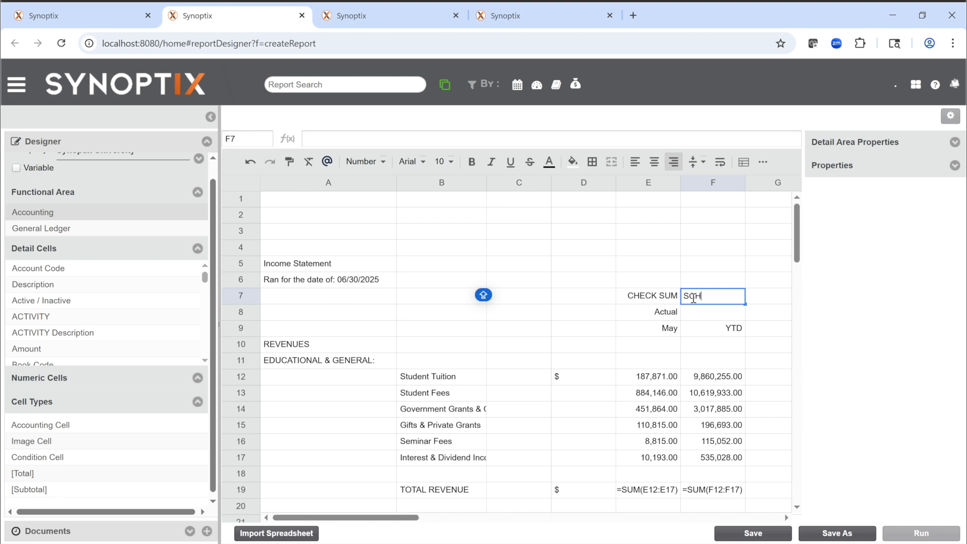
{"action": "type", "text": "ECK SUM"}
{"action": "key", "text": "Return"}
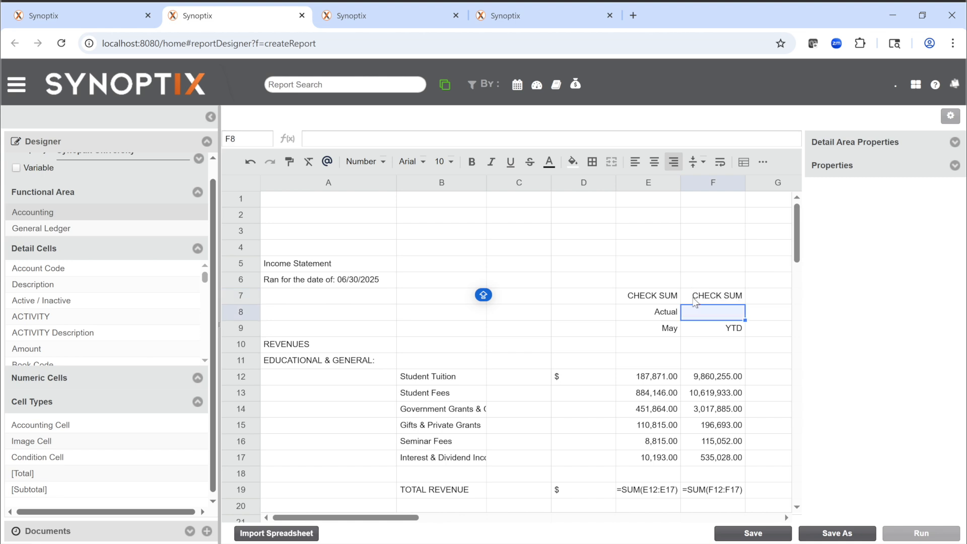
Step: Insert a blank column at F, in front of the YTD amounts
{"action": "left_click", "coordinate": [596, 385]}
{"action": "left_click", "coordinate": [718, 383]}
{"action": "right_click", "coordinate": [712, 347]}
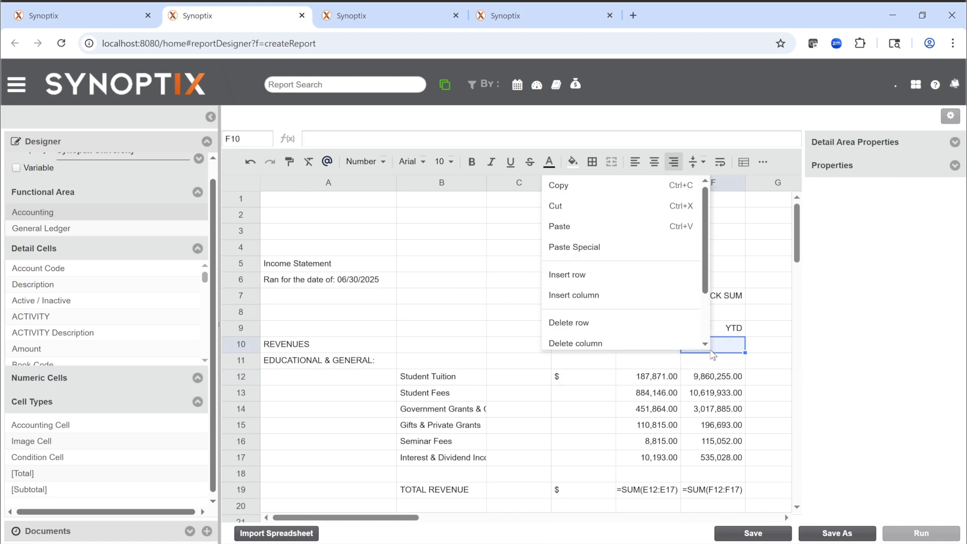
{"action": "left_click", "coordinate": [597, 296]}
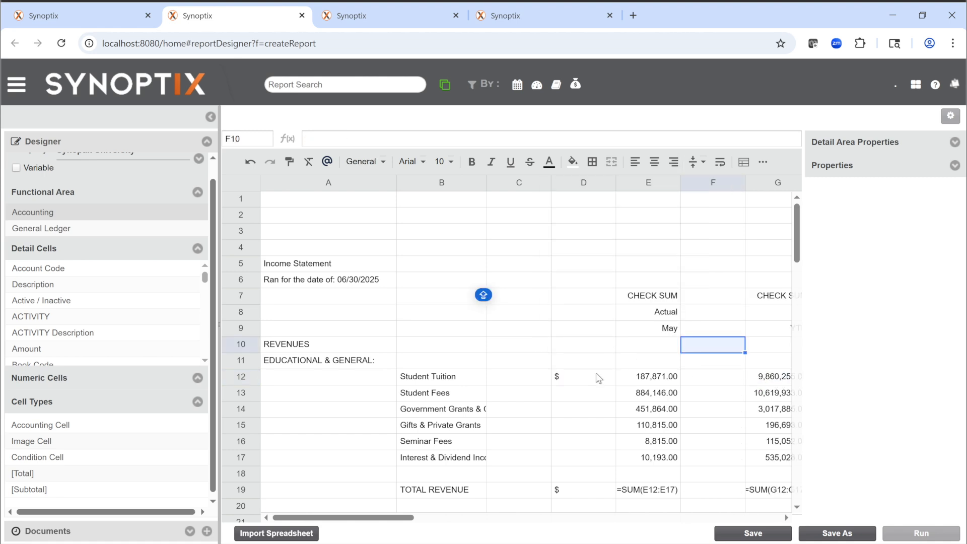
Step: Place an Accounting Cell in D12 with account mask ??-??-??????-??????-4888?, validate and apply it, and fill it down through D17
{"action": "left_click", "coordinate": [596, 381]}
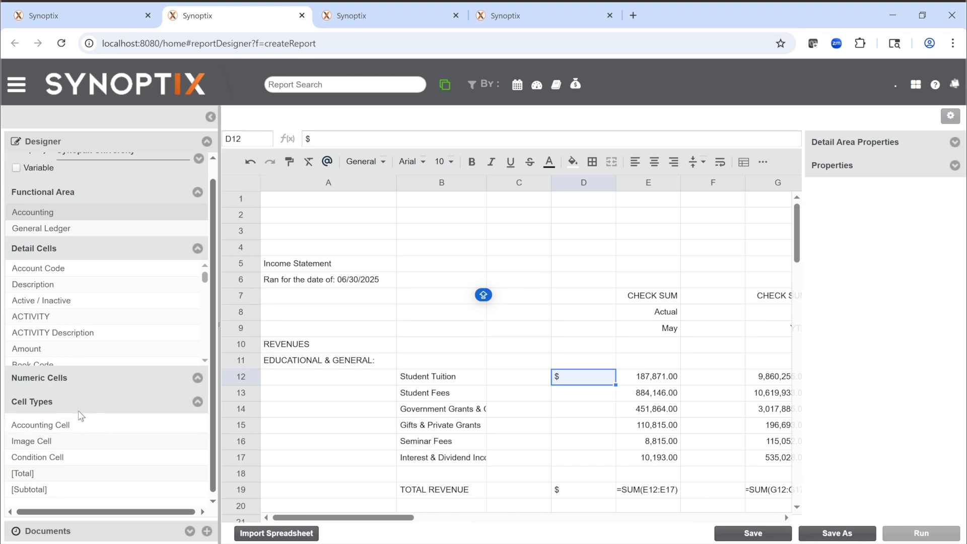
{"action": "left_click", "coordinate": [56, 433]}
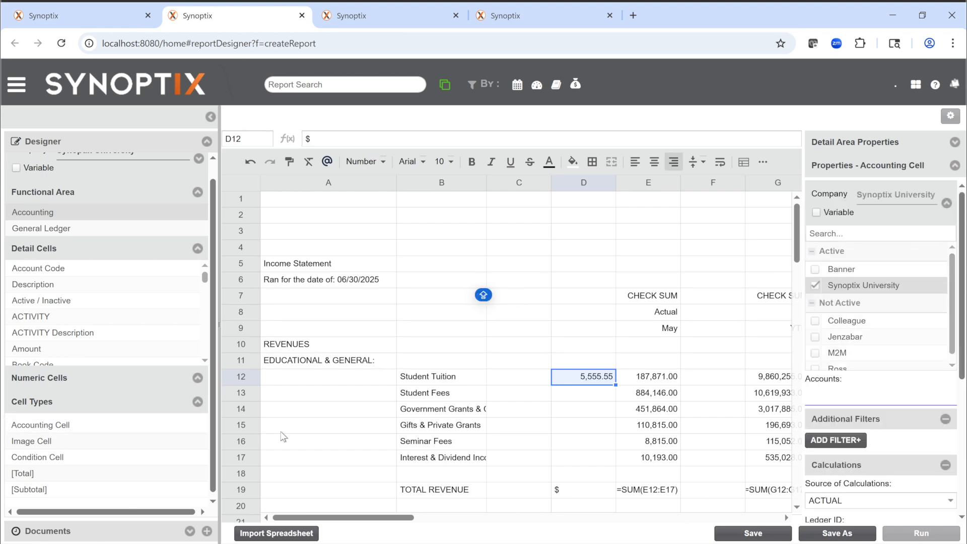
{"action": "left_click", "coordinate": [947, 204]}
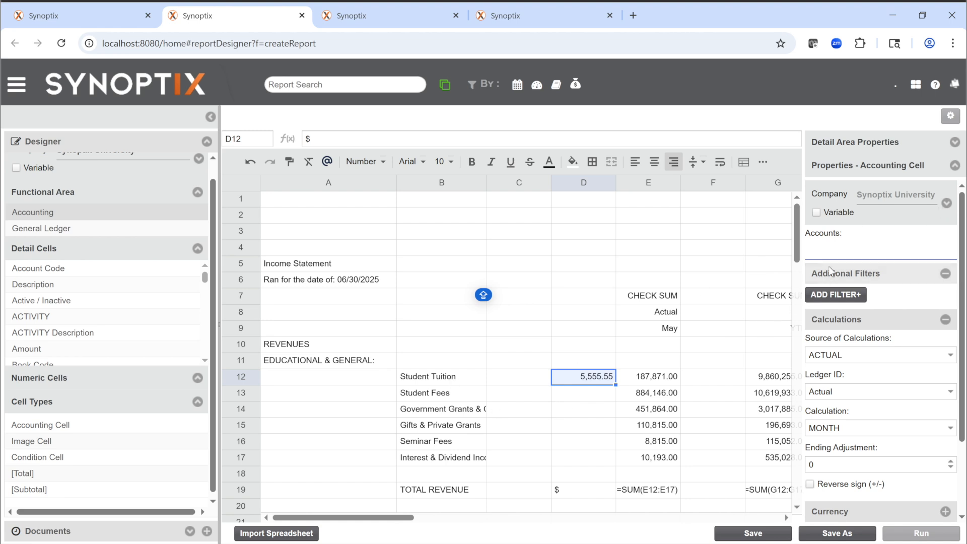
{"action": "left_click", "coordinate": [839, 253]}
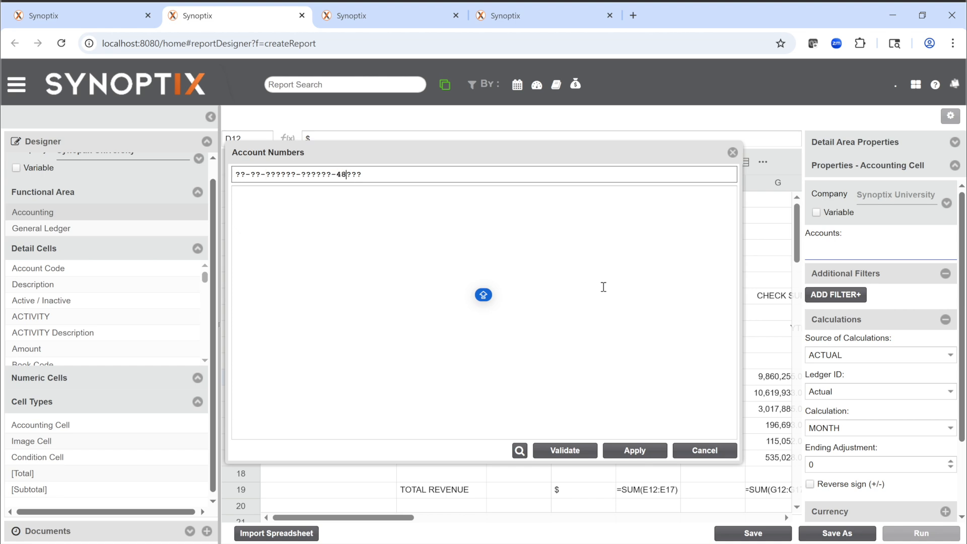
{"action": "key", "text": "Return"}
{"action": "left_click", "coordinate": [565, 450]}
{"action": "scroll", "coordinate": [615, 300], "scroll_direction": "down", "scroll_amount": 3}
{"action": "scroll", "coordinate": [616, 313], "scroll_direction": "up", "scroll_amount": 3}
{"action": "left_click", "coordinate": [672, 415]}
{"action": "left_click", "coordinate": [648, 458]}
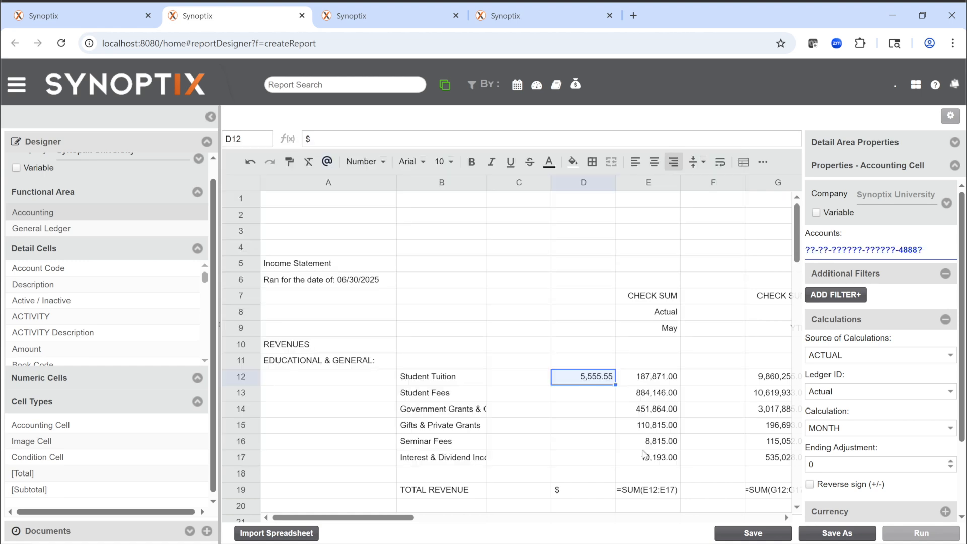
{"action": "left_click_drag", "start_coordinate": [616, 387], "coordinate": [604, 458]}
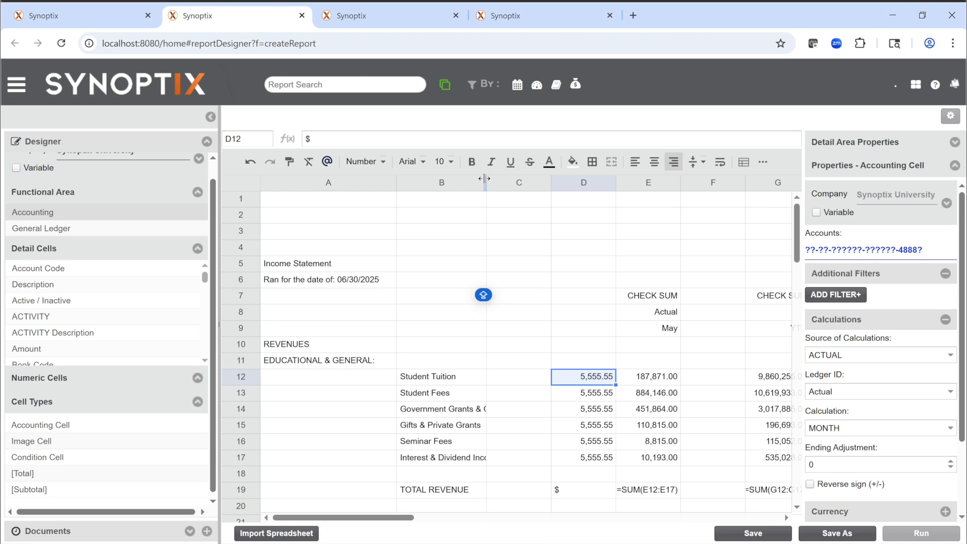
Step: Widen column B enough to fit the full Government Grants & Contracts label
{"action": "left_click_drag", "start_coordinate": [487, 184], "coordinate": [518, 183]}
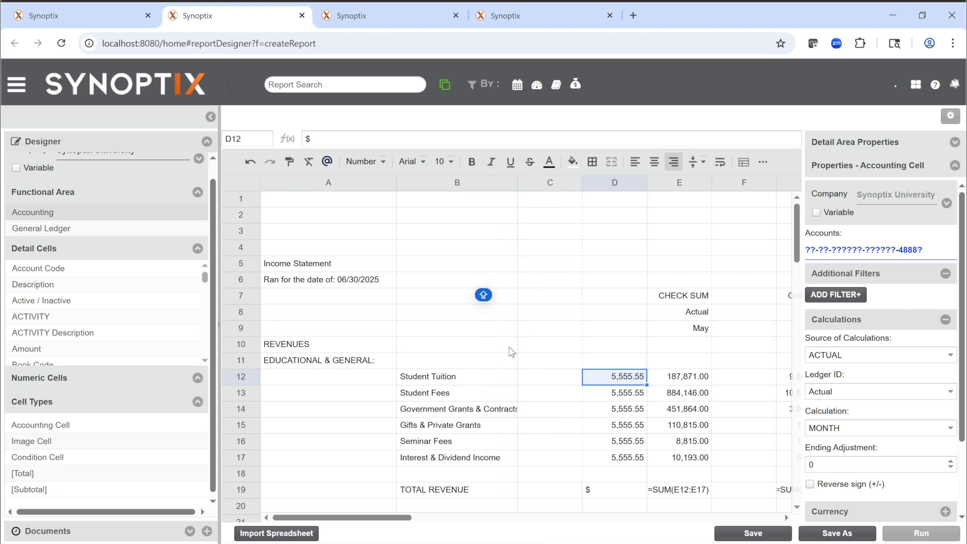
{"action": "left_click", "coordinate": [466, 398]}
{"action": "left_click", "coordinate": [468, 412]}
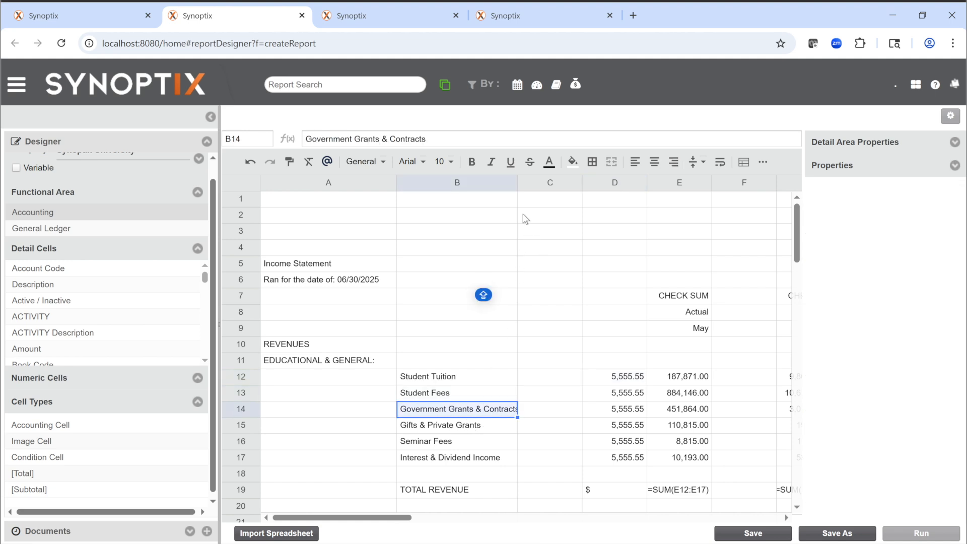
{"action": "left_click", "coordinate": [529, 185]}
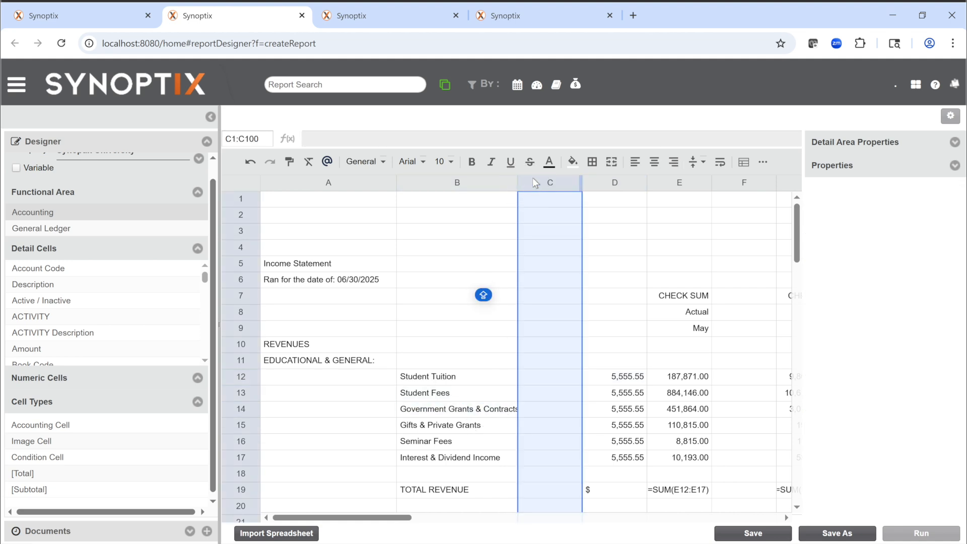
{"action": "left_click_drag", "start_coordinate": [518, 183], "coordinate": [533, 183]}
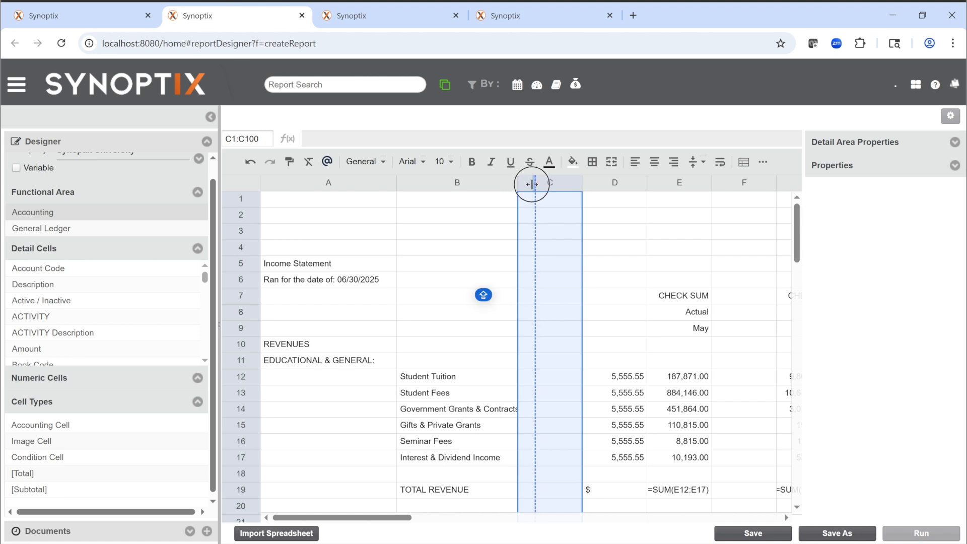
Step: Set the account mask of the Student Fees accounting cell D13 to ??-??-??????-??????-4887?
{"action": "left_click", "coordinate": [647, 391]}
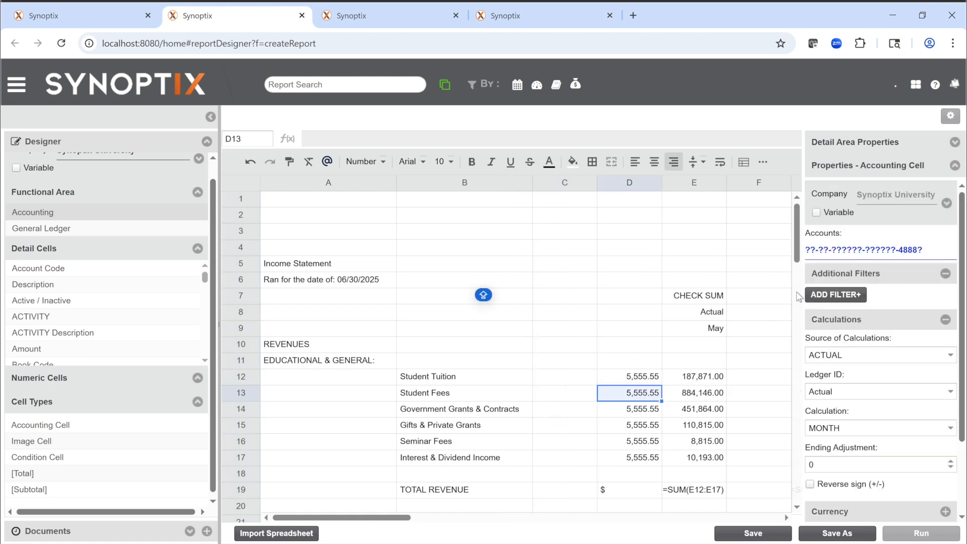
{"action": "left_click", "coordinate": [858, 250]}
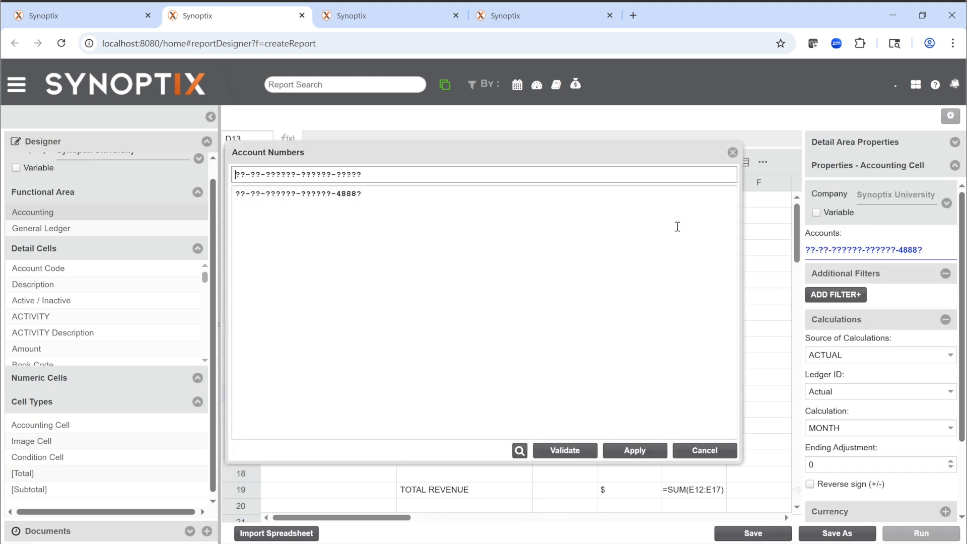
{"action": "left_click", "coordinate": [357, 197]}
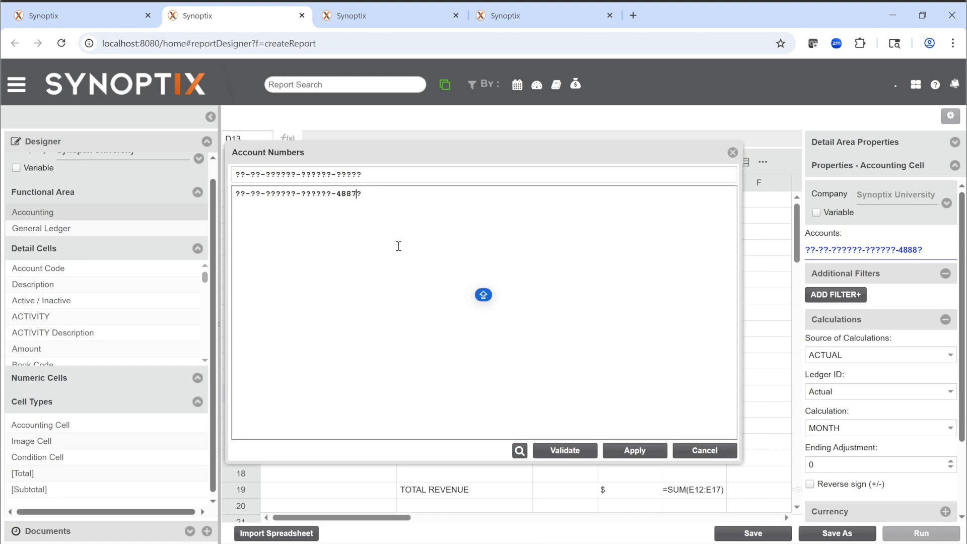
{"action": "left_click", "coordinate": [634, 452]}
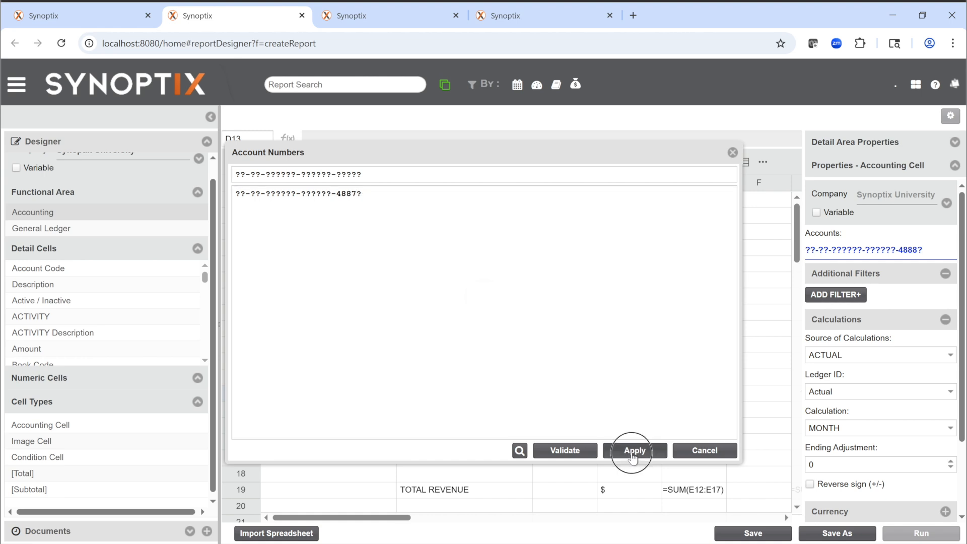
Step: Set the account mask of the Government Grants & Contracts accounting cell D14 to ??-??-??????-??????-48899
{"action": "left_click", "coordinate": [633, 413]}
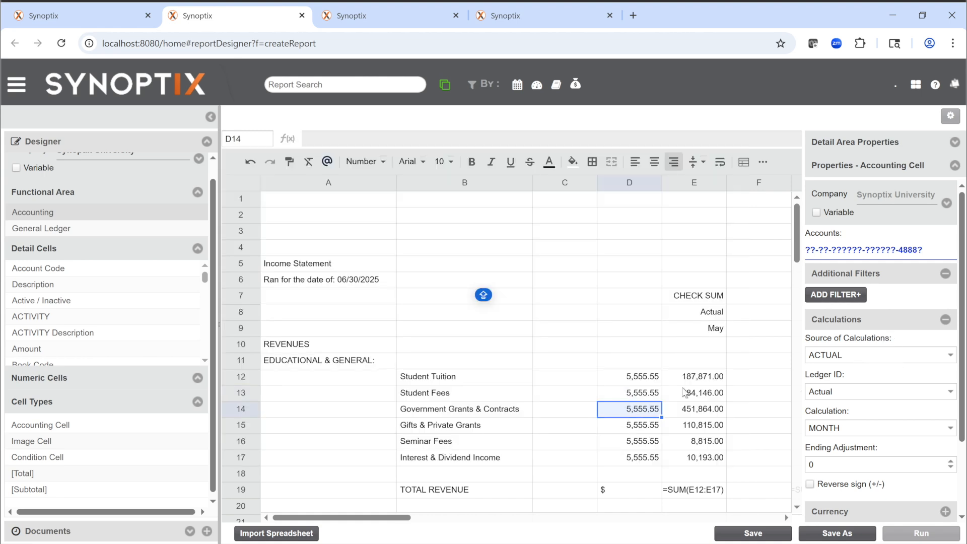
{"action": "left_click", "coordinate": [879, 255]}
{"action": "left_click", "coordinate": [384, 191]}
{"action": "key", "text": "Caps_Lock"}
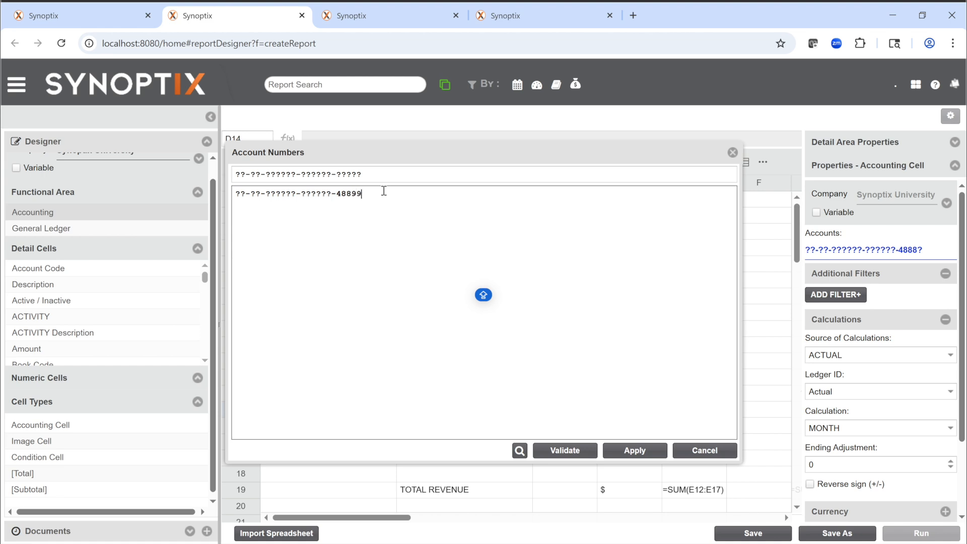
{"action": "type", "text": "99"}
{"action": "left_click", "coordinate": [636, 450]}
Step: Set the account mask of the Gifts & Private Grants accounting cell D15 to ??-??-??????-??????-48150
{"action": "left_click", "coordinate": [612, 426]}
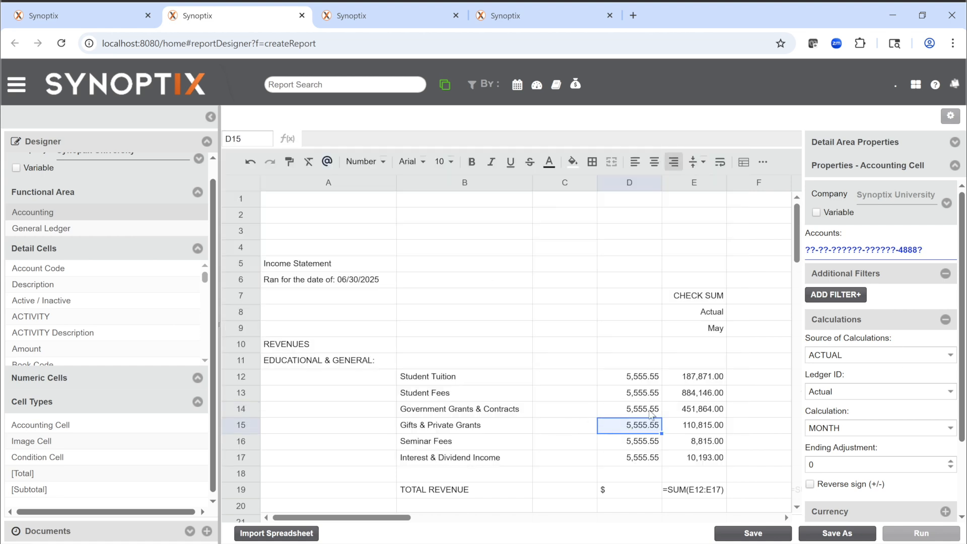
{"action": "left_click", "coordinate": [850, 255]}
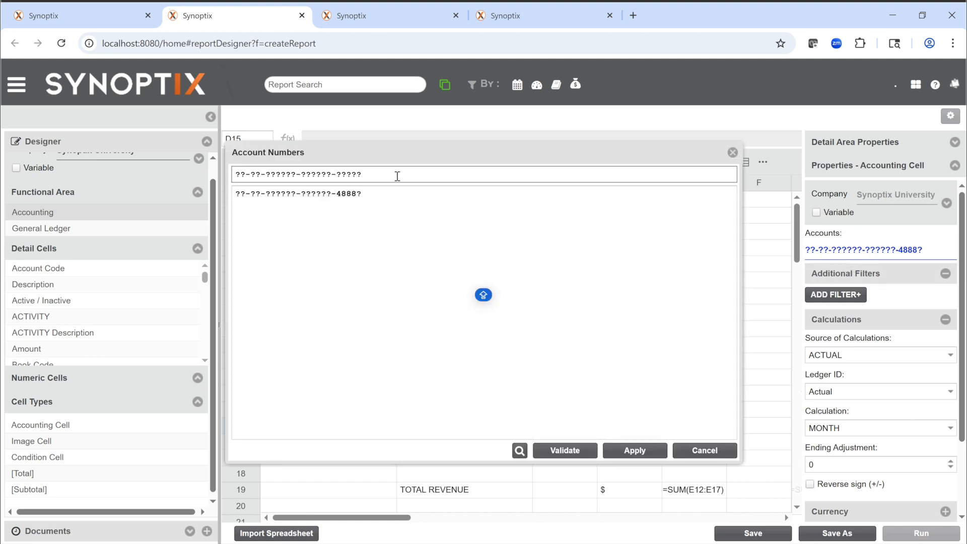
{"action": "left_click", "coordinate": [376, 193]}
{"action": "key", "text": "Caps_Lock"}
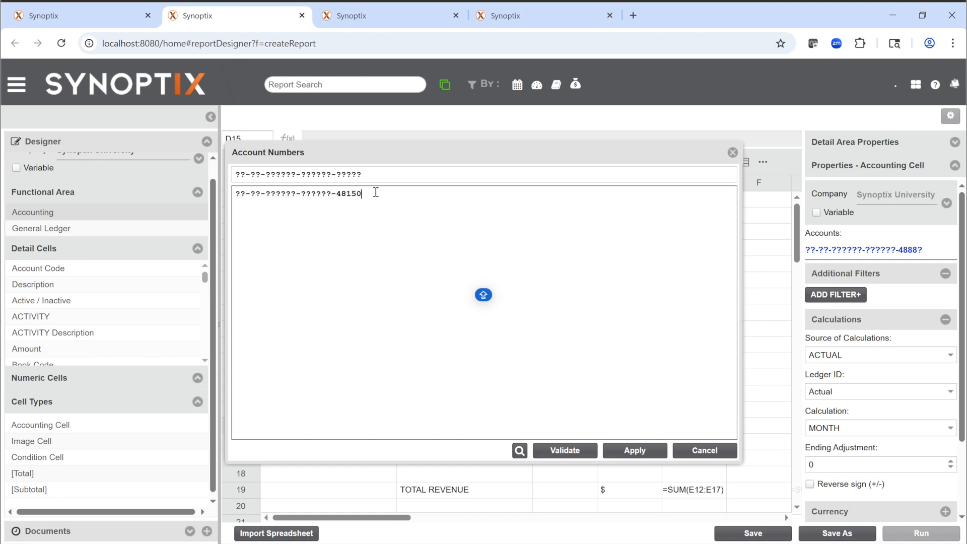
{"action": "left_click", "coordinate": [620, 451]}
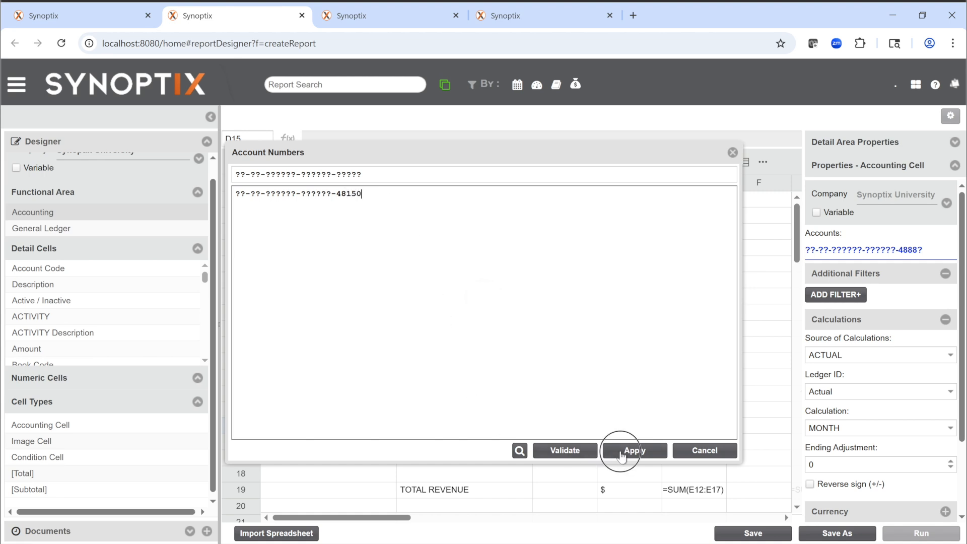
Step: Set the account mask of the Seminar Fees accounting cell D16 to ??-??-??????-??????-48861
{"action": "left_click", "coordinate": [645, 441]}
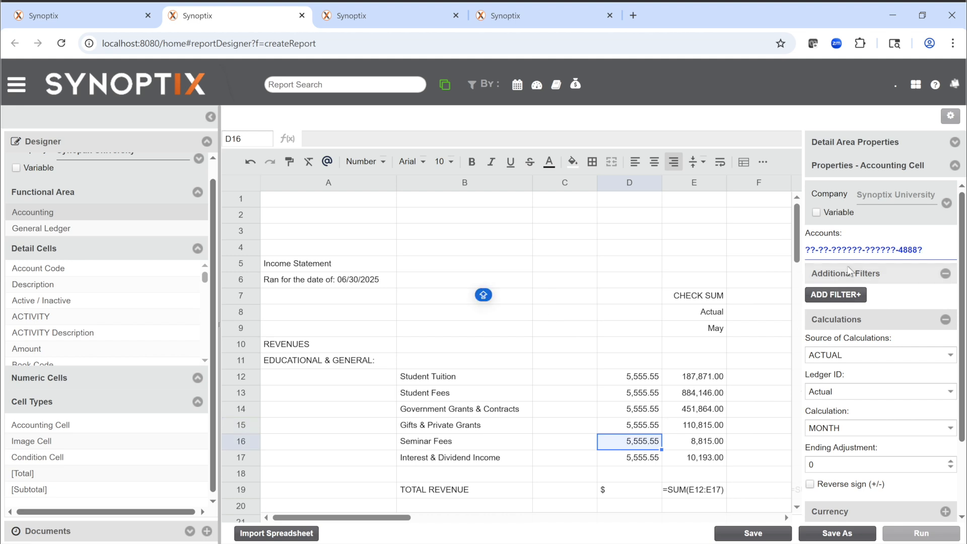
{"action": "left_click", "coordinate": [880, 250]}
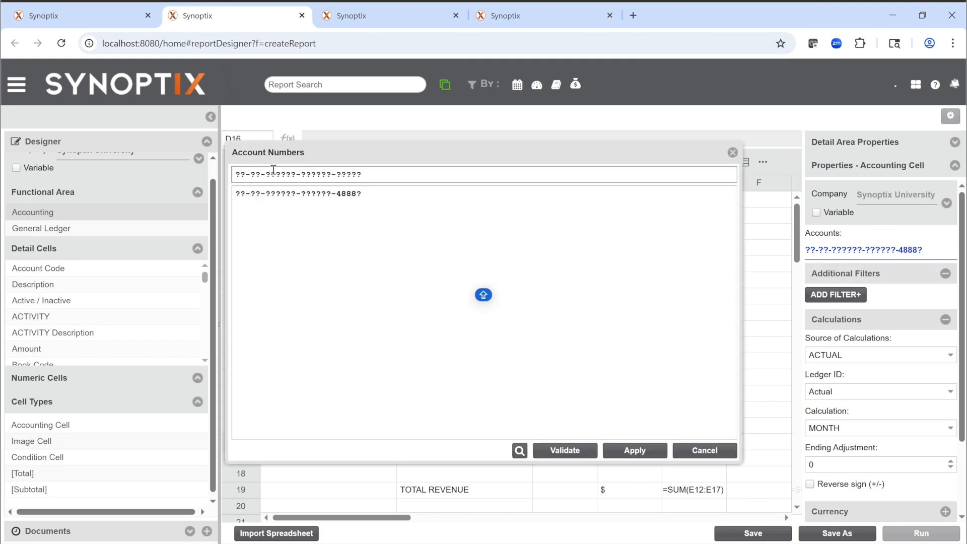
{"action": "left_click", "coordinate": [392, 192]}
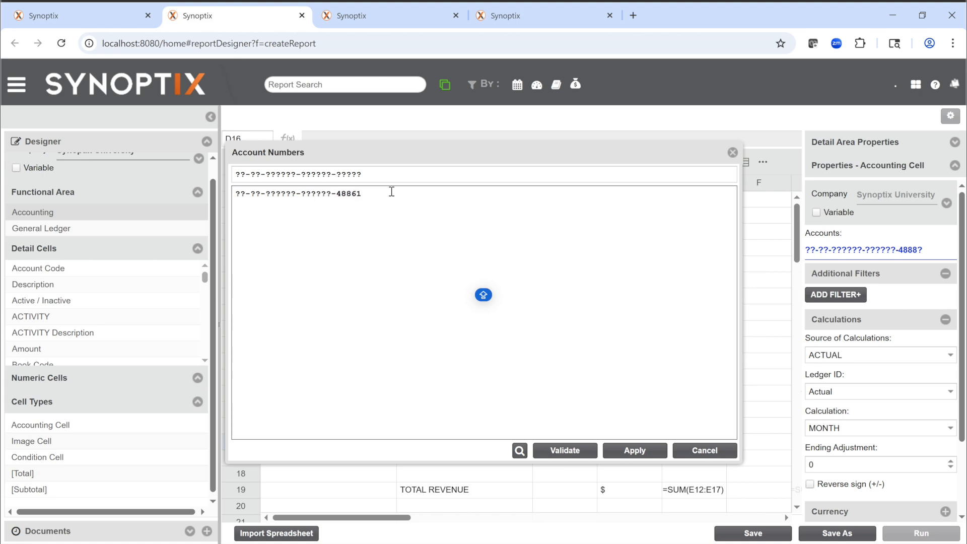
{"action": "double_click", "coordinate": [237, 195]}
{"action": "left_click_drag", "start_coordinate": [301, 195], "coordinate": [323, 195]}
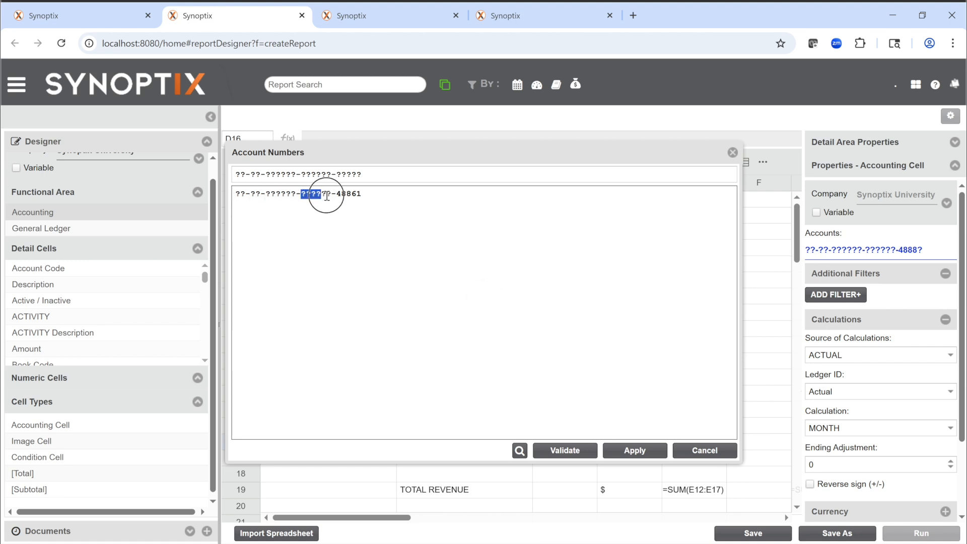
{"action": "left_click", "coordinate": [372, 195]}
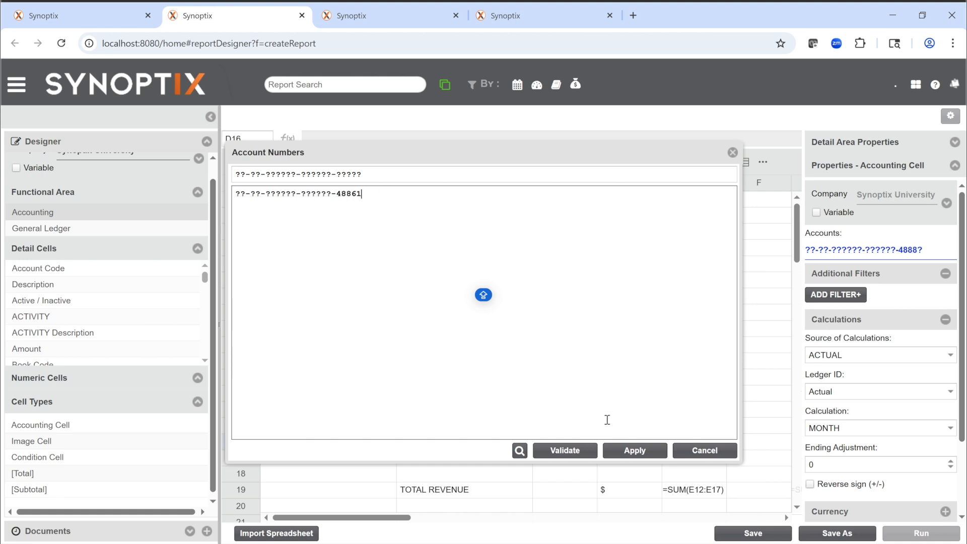
{"action": "left_click", "coordinate": [635, 450]}
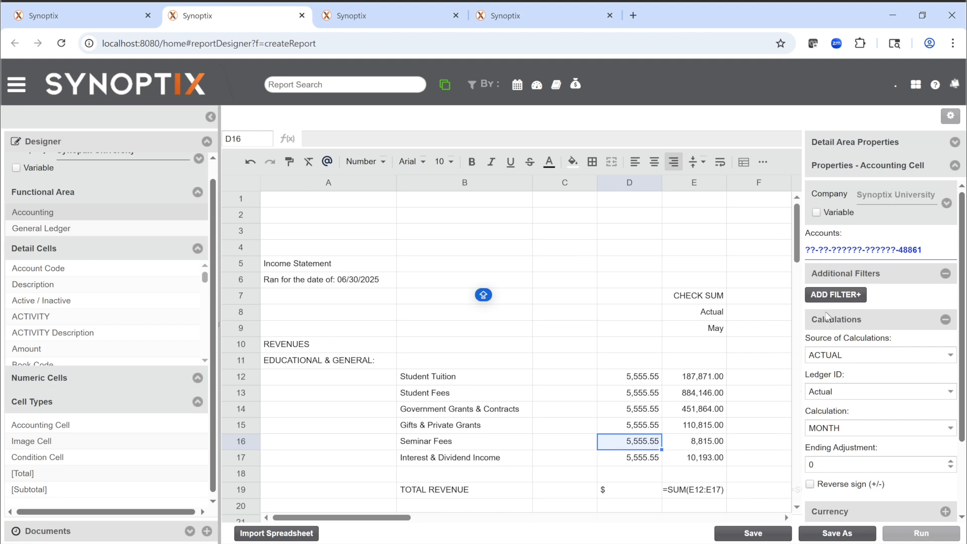
Step: Revise the Seminar Fees account mask in D16 so that it ends in 70, and apply it
{"action": "left_click", "coordinate": [862, 250]}
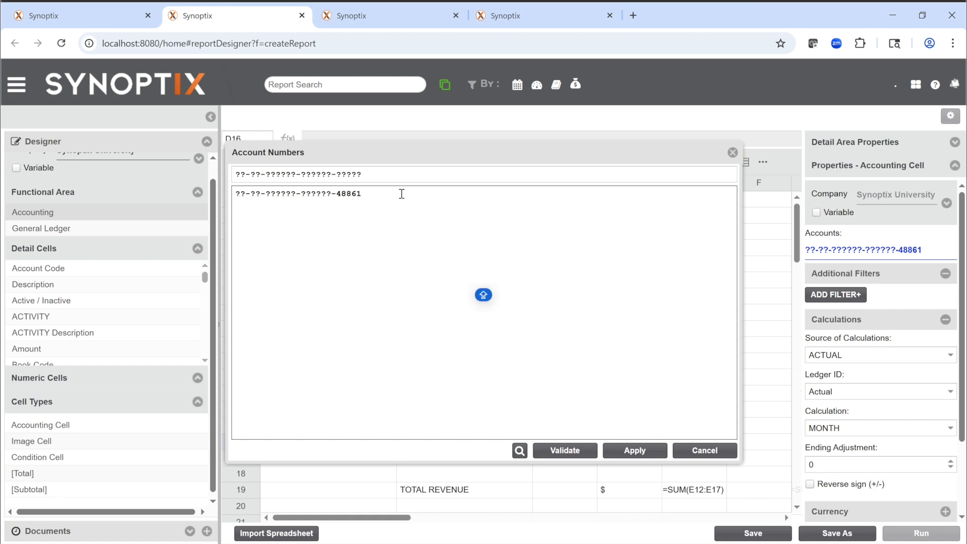
{"action": "type", "text": "70"}
{"action": "left_click", "coordinate": [644, 454]}
Step: Set the account mask of the Interest & Dividend Income accounting cell D17 to ??-??-??????-??????-48861
{"action": "left_click", "coordinate": [622, 456]}
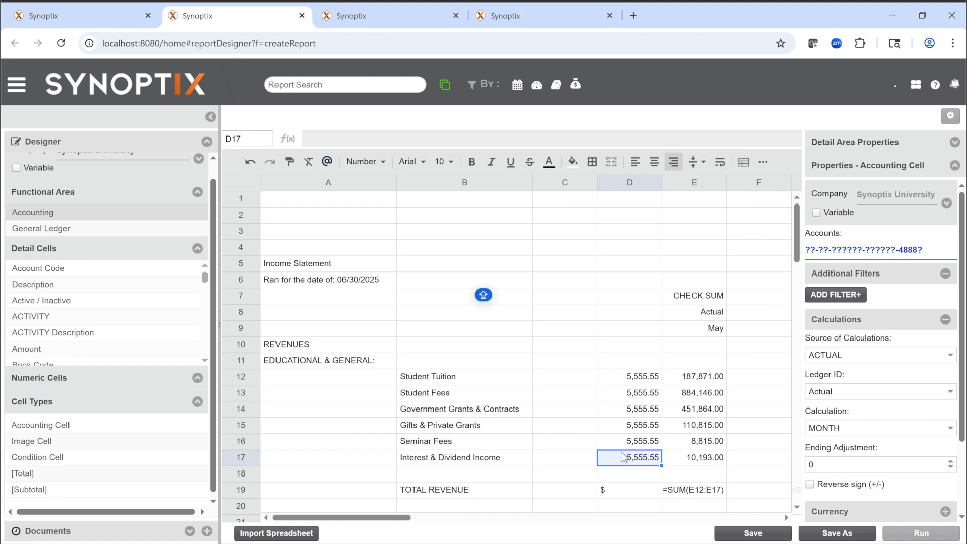
{"action": "left_click", "coordinate": [812, 249]}
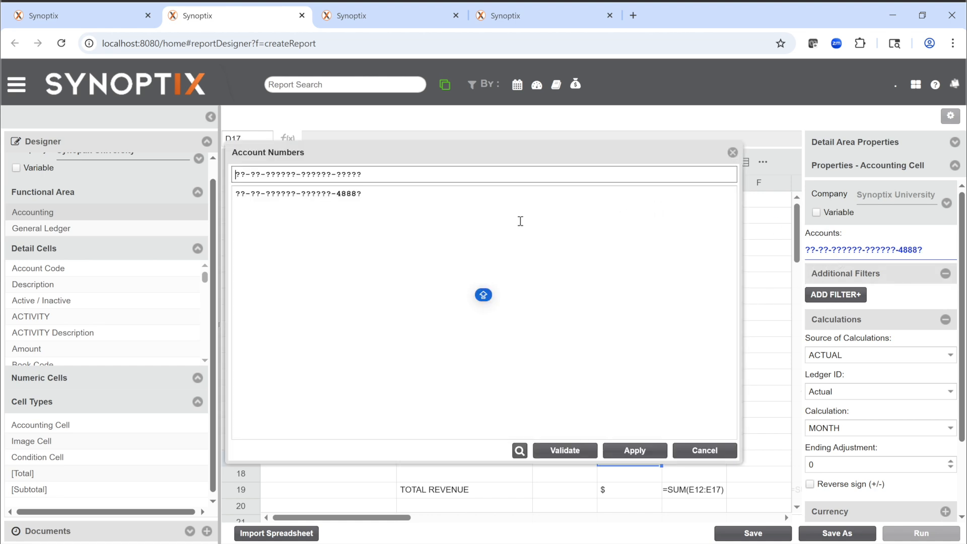
{"action": "left_click", "coordinate": [421, 190]}
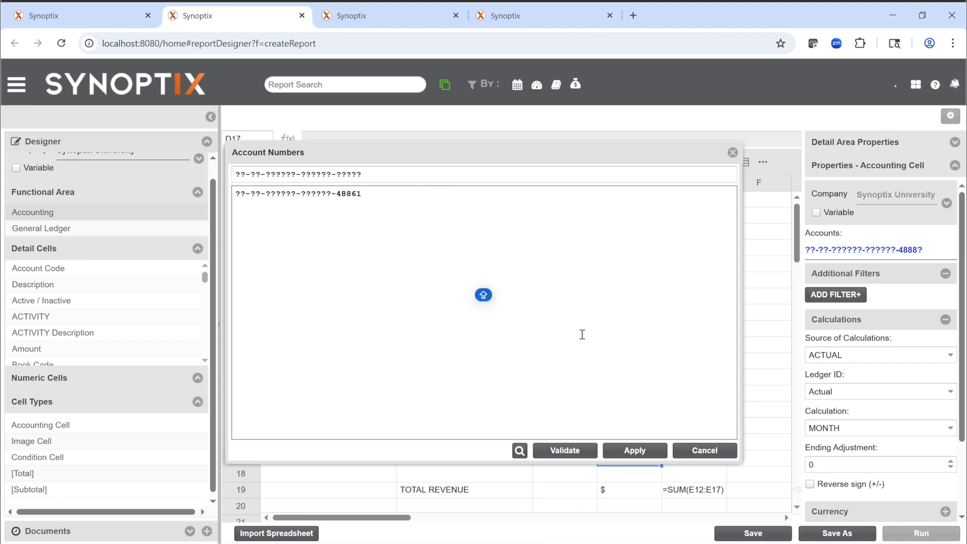
{"action": "left_click", "coordinate": [625, 452]}
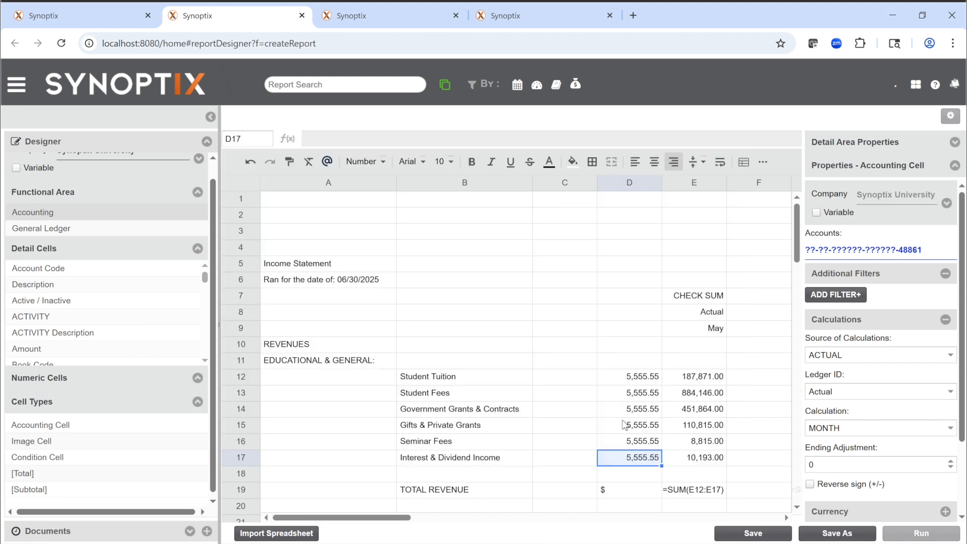
Step: Check the account masks of the accounting cells D12 through D17 one by one against their revenue lines
{"action": "left_click", "coordinate": [628, 379]}
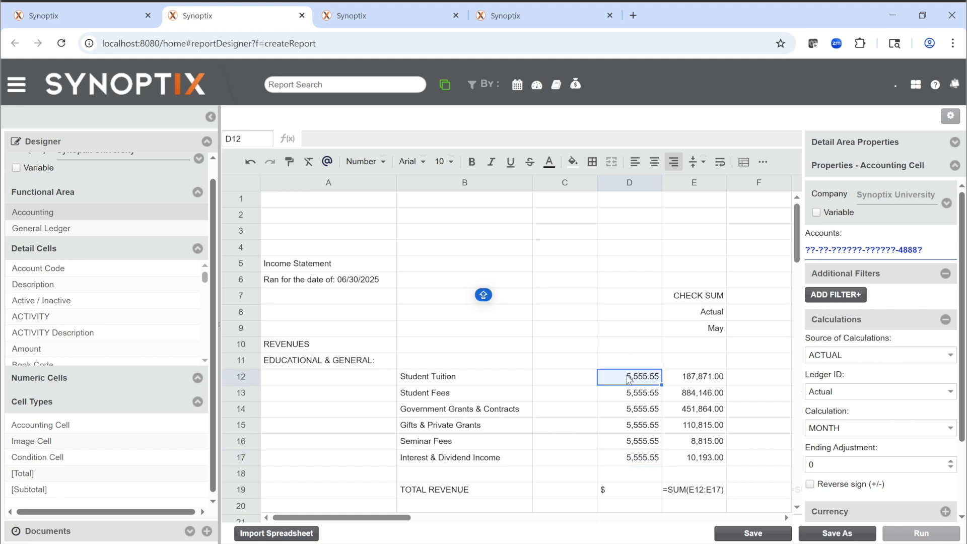
{"action": "key", "text": "Down"}
{"action": "key", "text": "Down"}
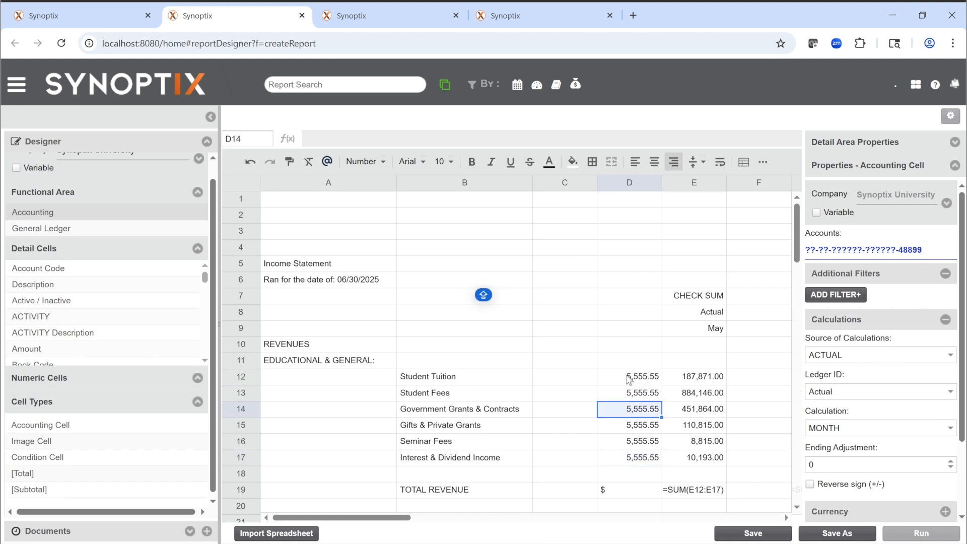
{"action": "key", "text": "Down"}
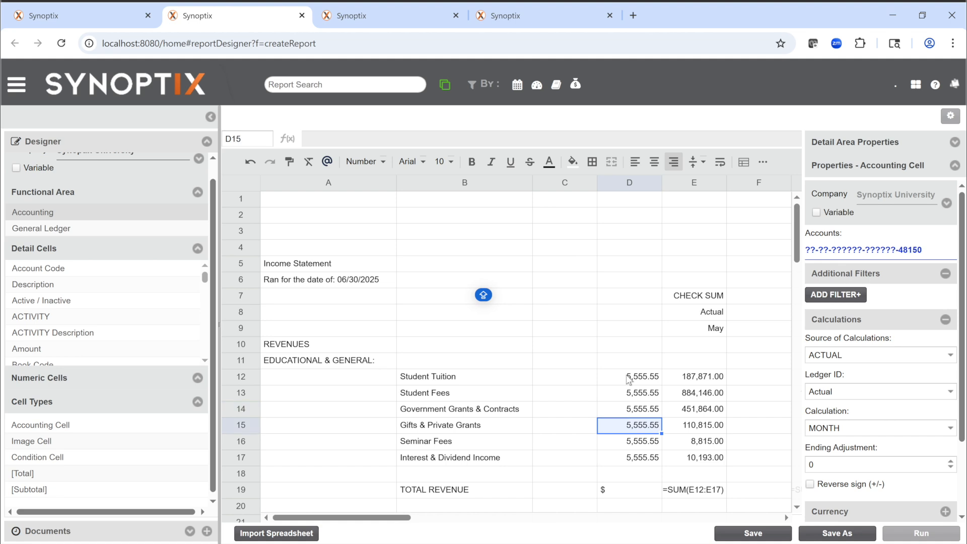
{"action": "key", "text": "Down"}
{"action": "key", "text": "Down"}
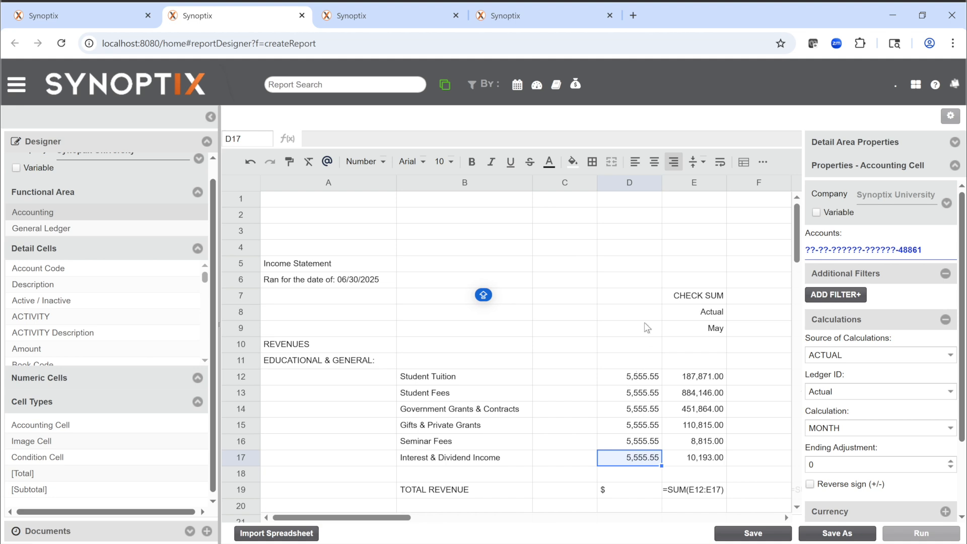
{"action": "double_click", "coordinate": [641, 378]}
{"action": "left_click", "coordinate": [694, 365]}
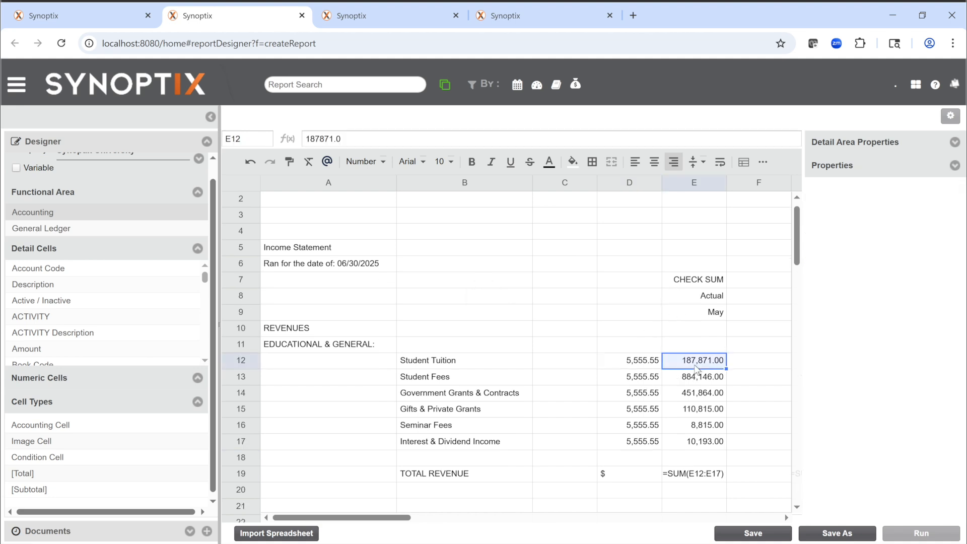
Step: Enter the column heading MONTH in cell D9 and right-align it
{"action": "left_click", "coordinate": [645, 317]}
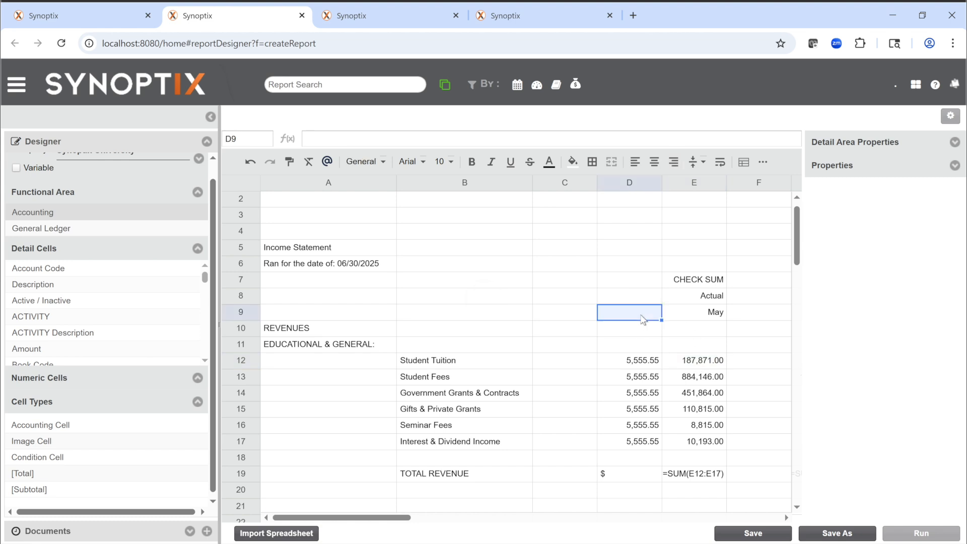
{"action": "type", "text": "m"}
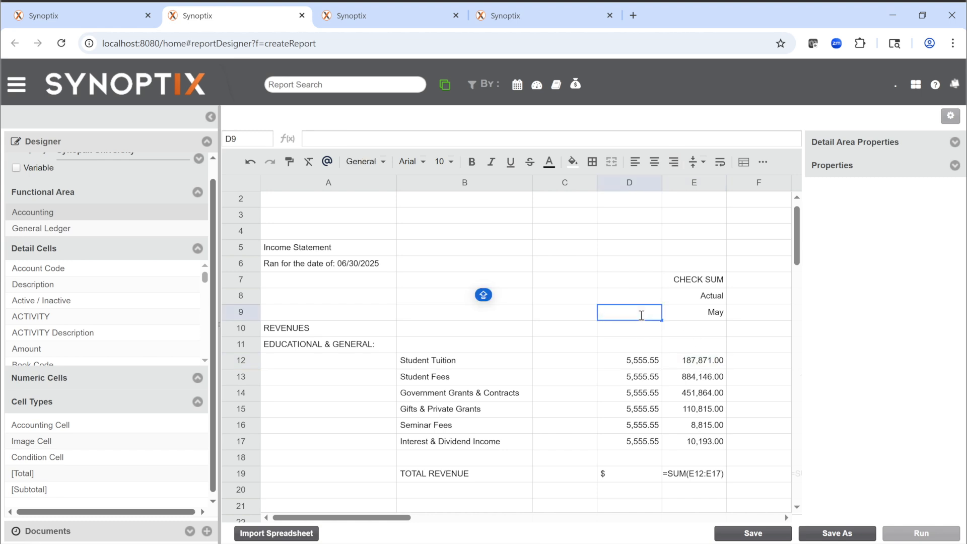
{"action": "type", "text": "ONTH"}
{"action": "key", "text": "Return"}
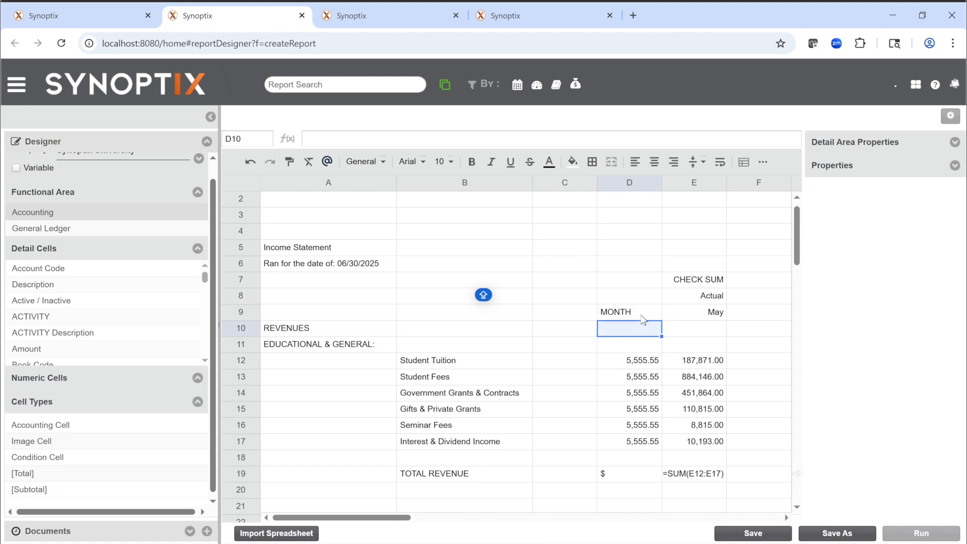
{"action": "scroll", "coordinate": [645, 325], "scroll_direction": "up", "scroll_amount": 1}
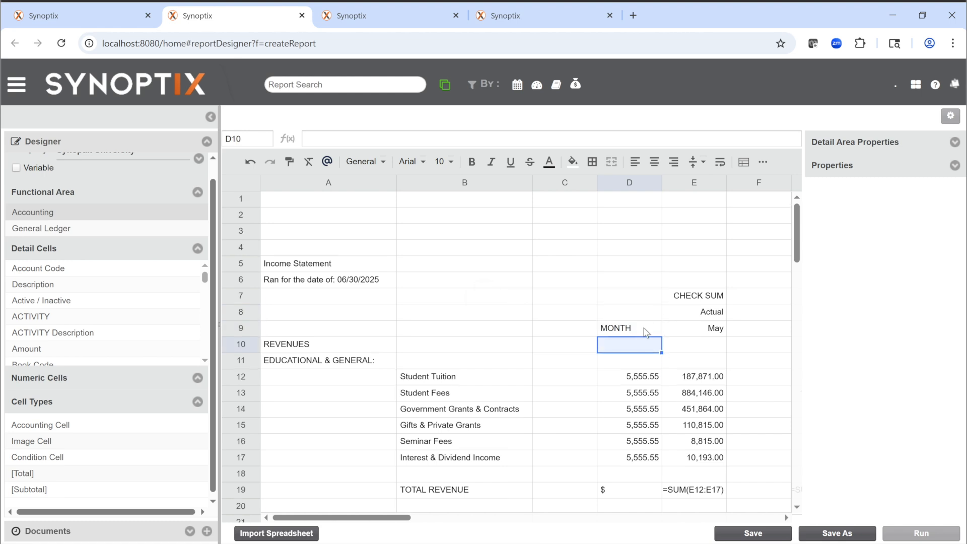
{"action": "double_click", "coordinate": [646, 331]}
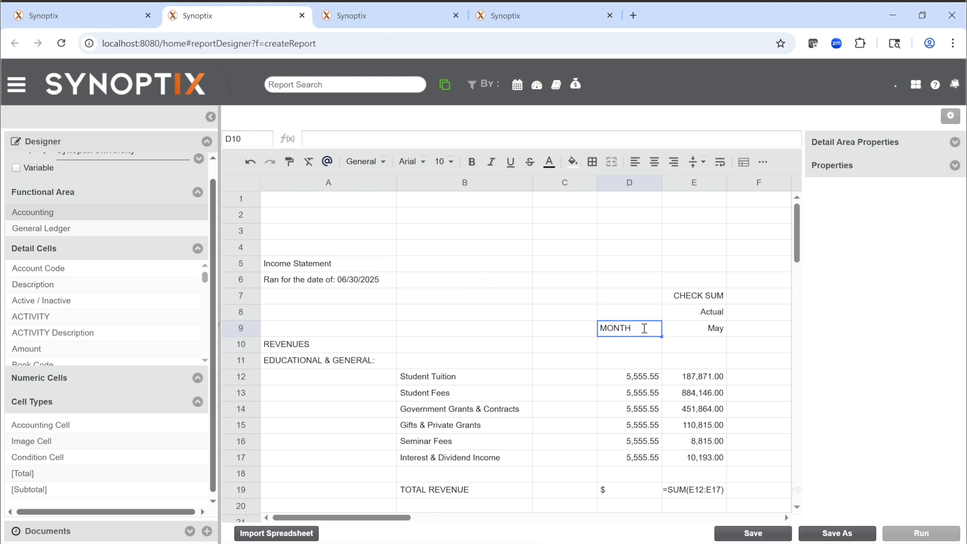
{"action": "left_click", "coordinate": [670, 167]}
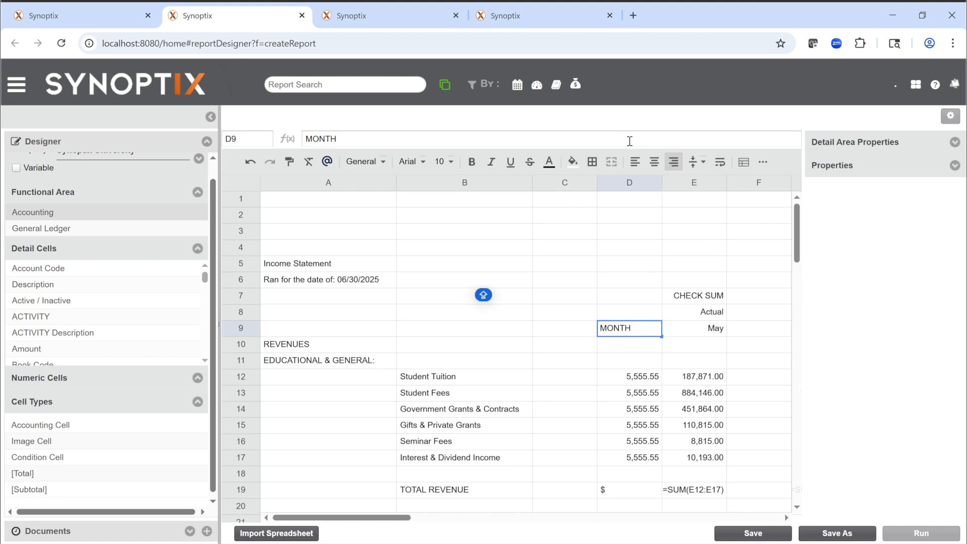
{"action": "left_click", "coordinate": [650, 351]}
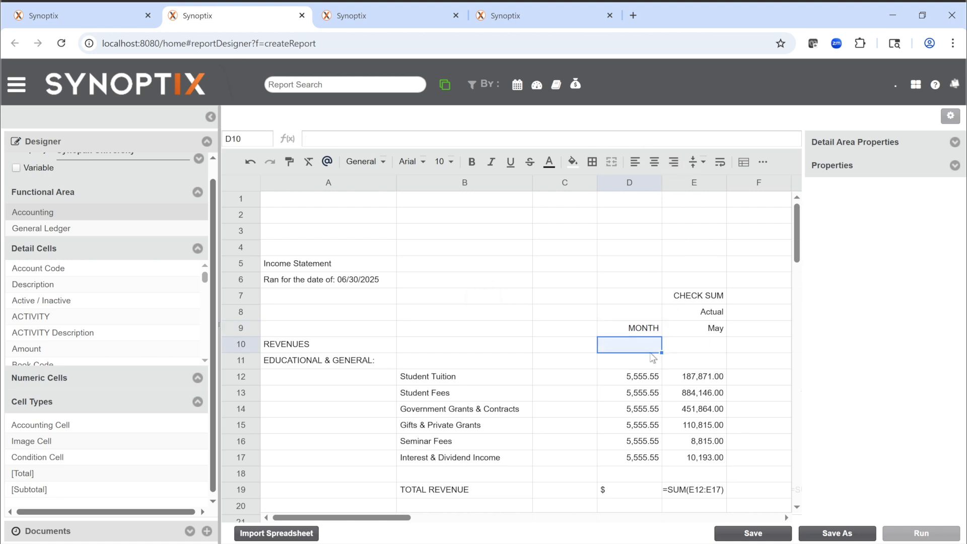
Step: Save the report under the name Income Statement Import
{"action": "left_click", "coordinate": [754, 534]}
{"action": "left_click", "coordinate": [487, 395]}
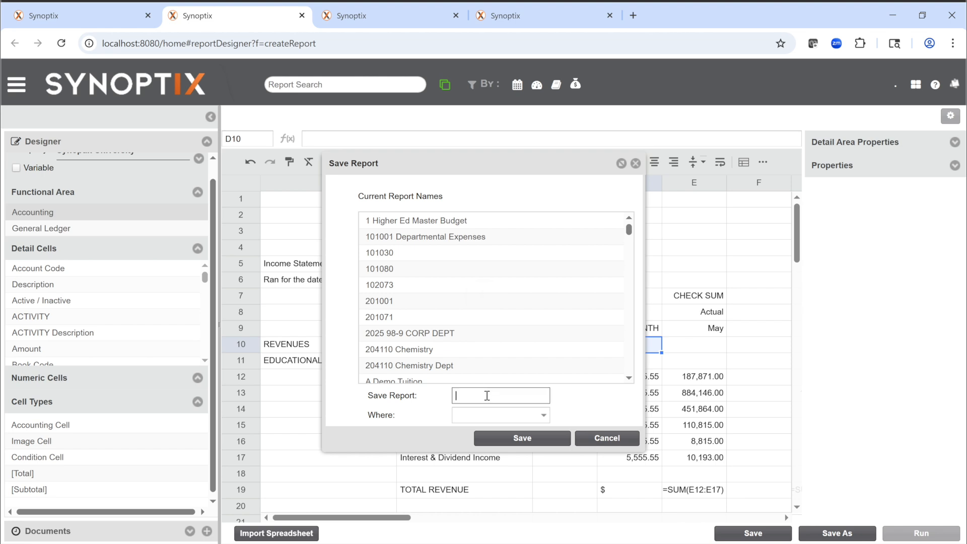
{"action": "type", "text": "Income Statement Import"}
{"action": "left_click", "coordinate": [511, 440]}
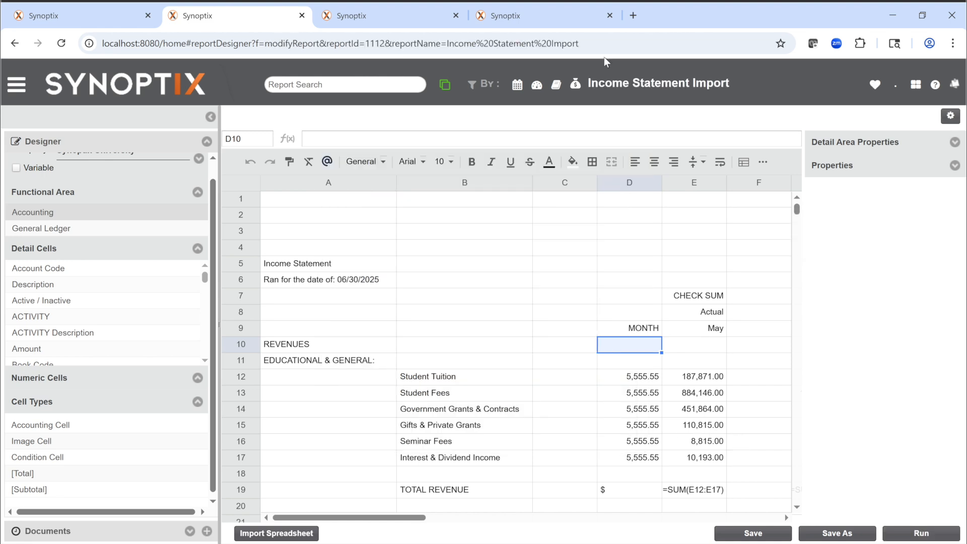
Step: Run the Income Statement Import report for the date 05-31-2009, and return to its designer
{"action": "left_click", "coordinate": [920, 534]}
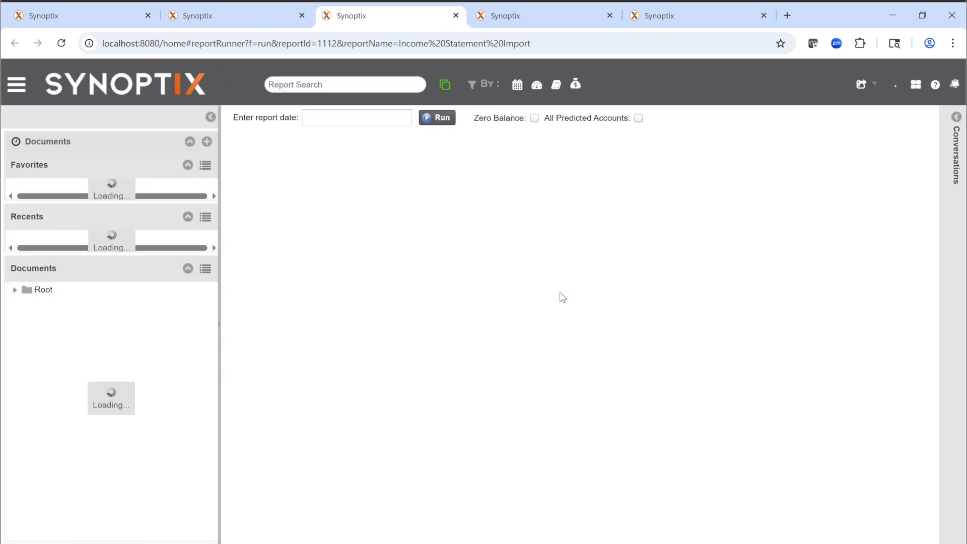
{"action": "type", "text": "053109"}
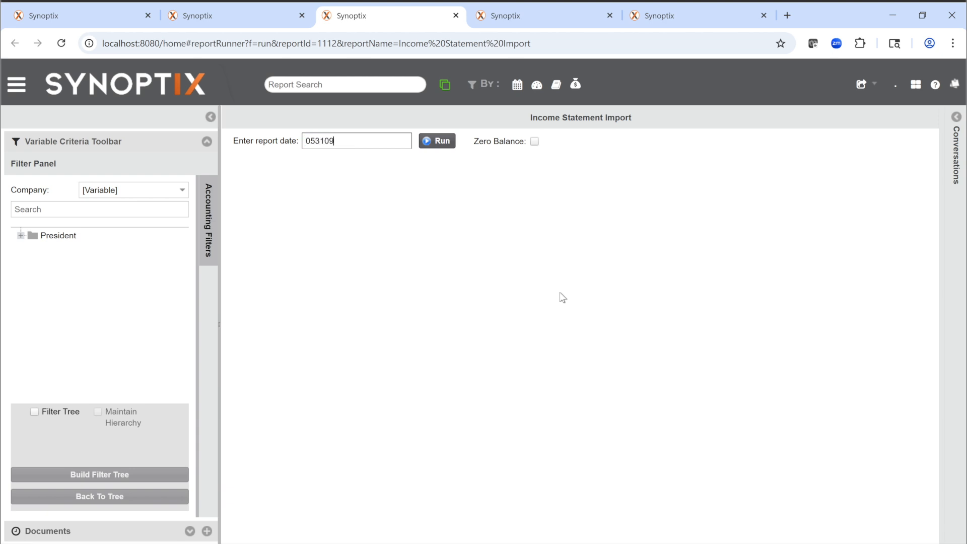
{"action": "key", "text": "Return"}
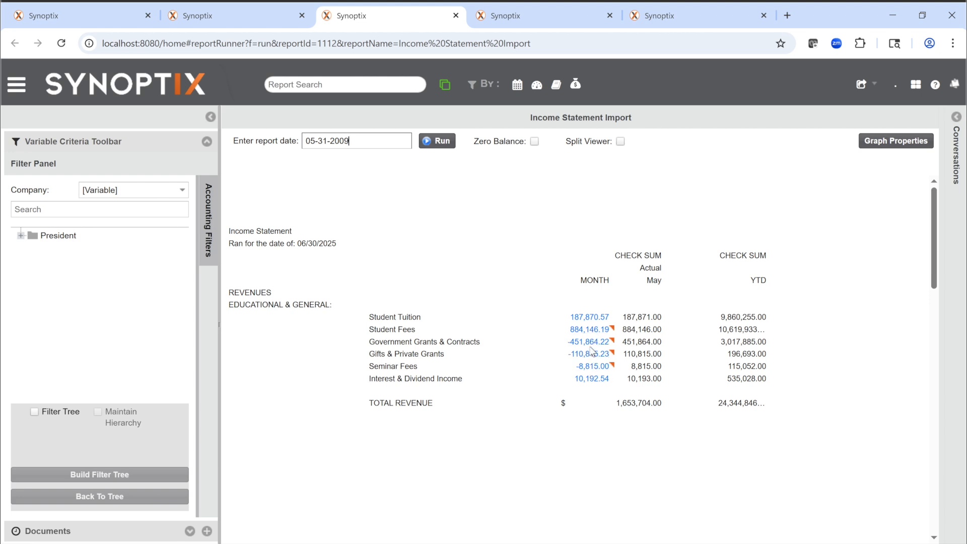
{"action": "left_click", "coordinate": [282, 25]}
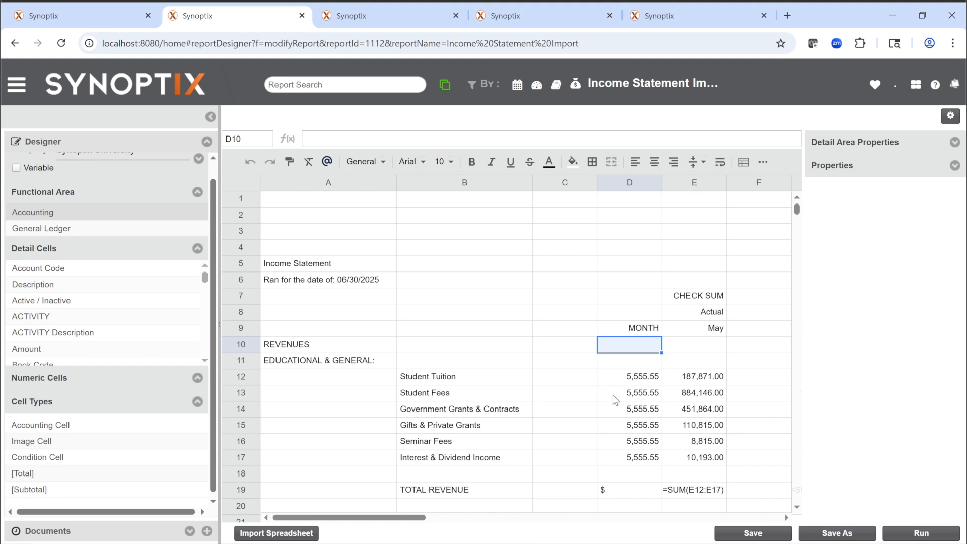
{"action": "left_click", "coordinate": [628, 412]}
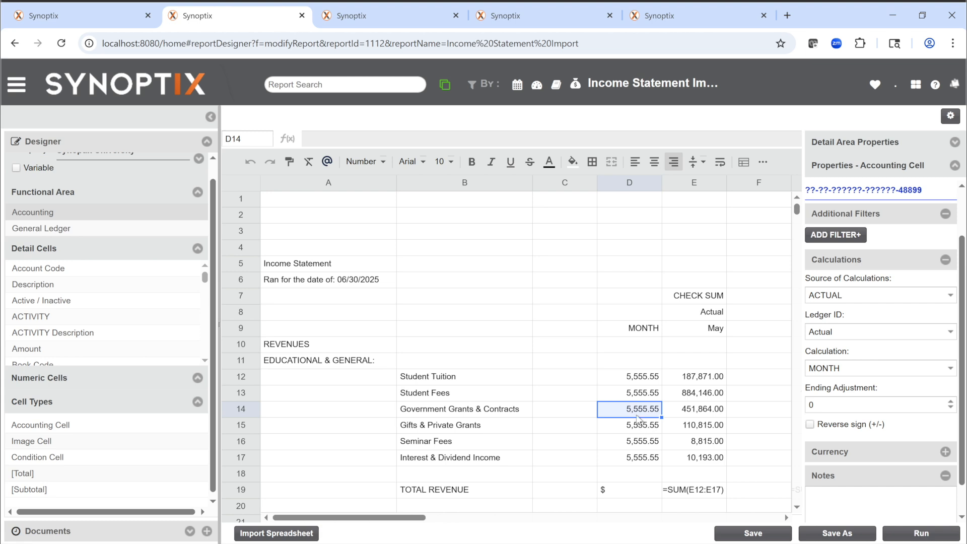
{"action": "left_click_drag", "start_coordinate": [640, 416], "coordinate": [631, 458]}
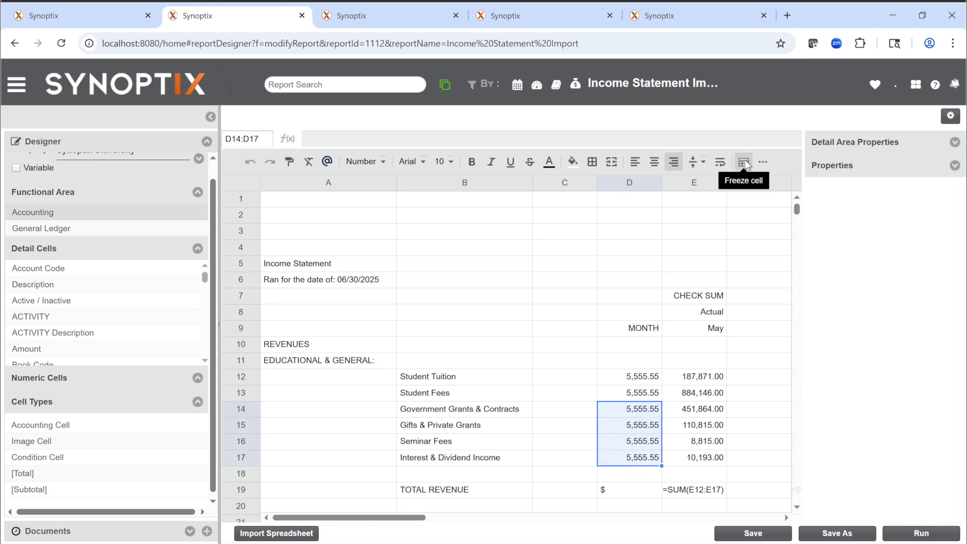
{"action": "left_click", "coordinate": [762, 162]}
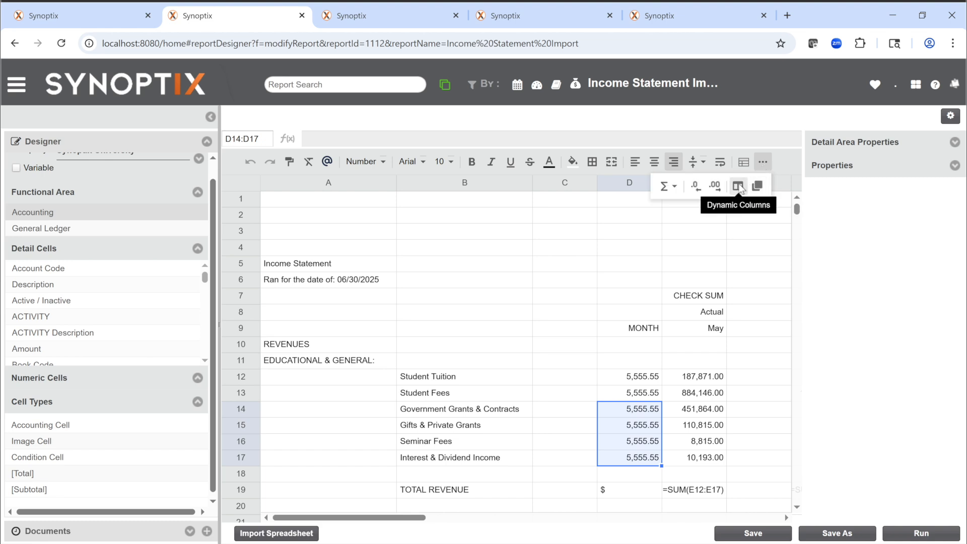
{"action": "left_click", "coordinate": [645, 381]}
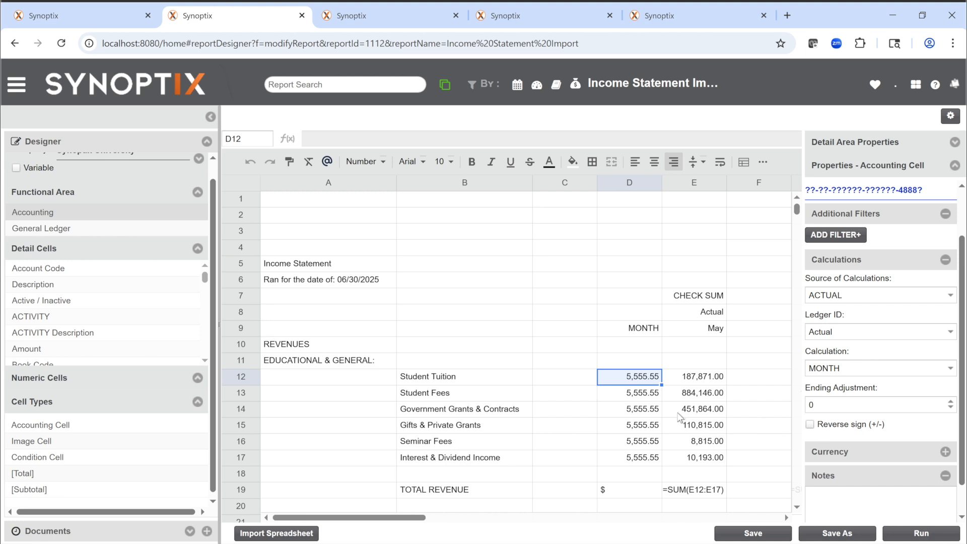
Step: Turn on Reverse sign for each of the accounting cells D14 through D17, and save the report
{"action": "left_click", "coordinate": [635, 410]}
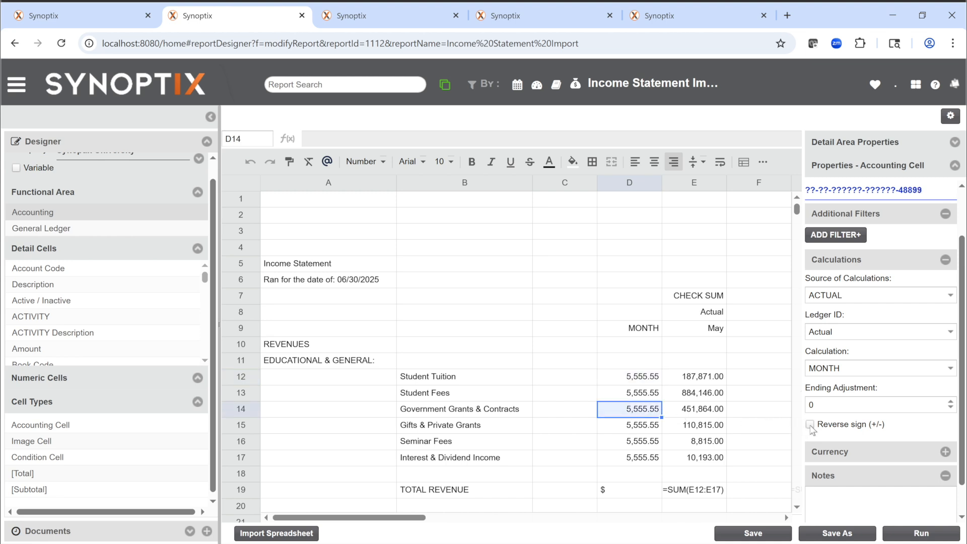
{"action": "left_click", "coordinate": [653, 432]}
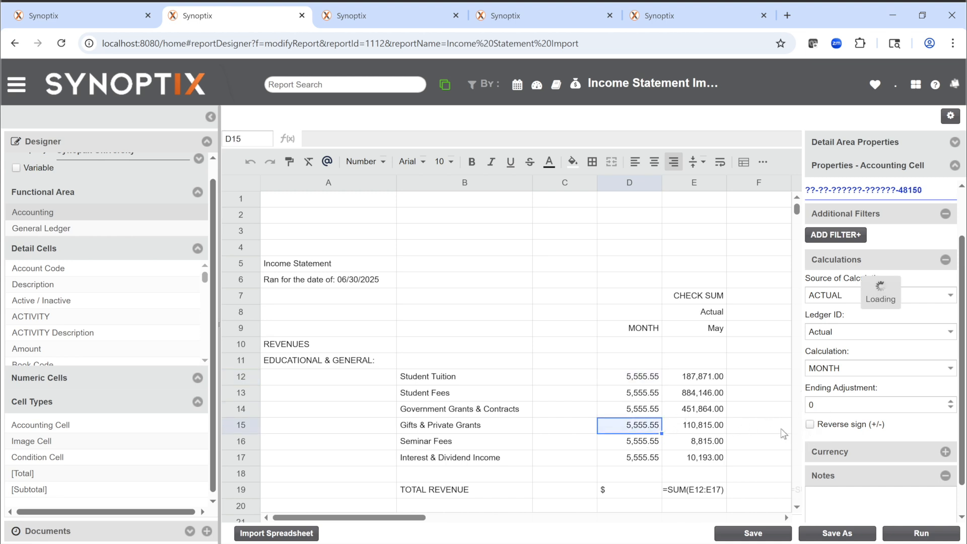
{"action": "left_click", "coordinate": [810, 424]}
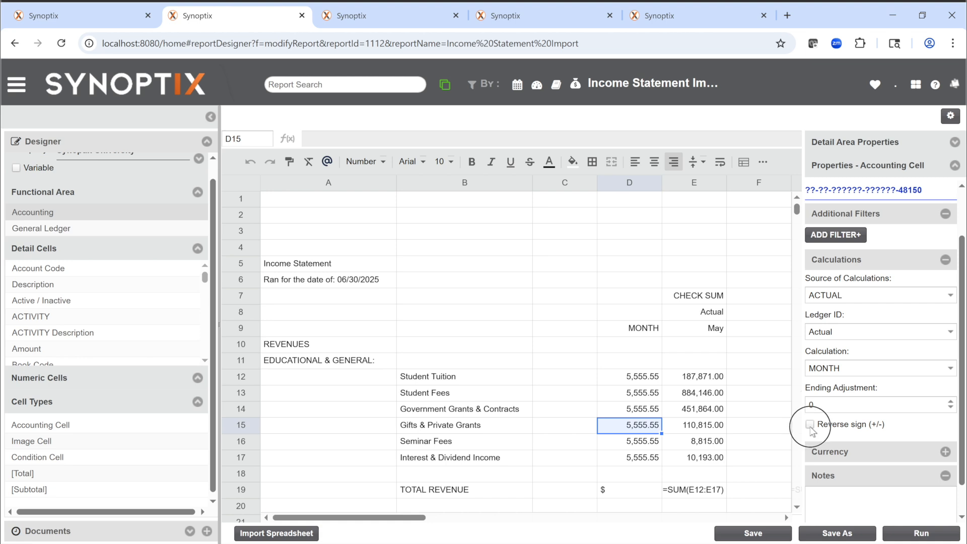
{"action": "left_click", "coordinate": [650, 444]}
{"action": "left_click", "coordinate": [810, 424]}
{"action": "left_click", "coordinate": [650, 459]}
{"action": "left_click", "coordinate": [810, 424]}
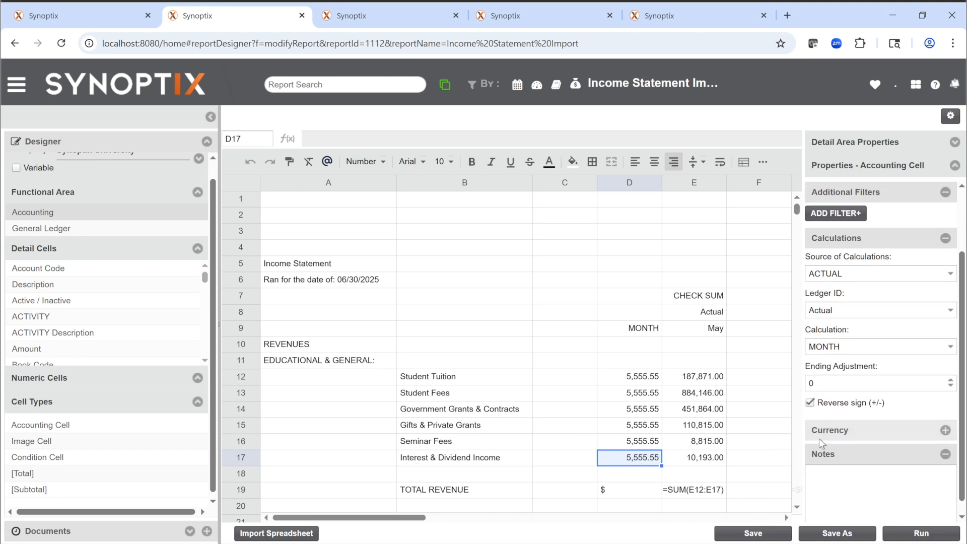
{"action": "left_click", "coordinate": [649, 459]}
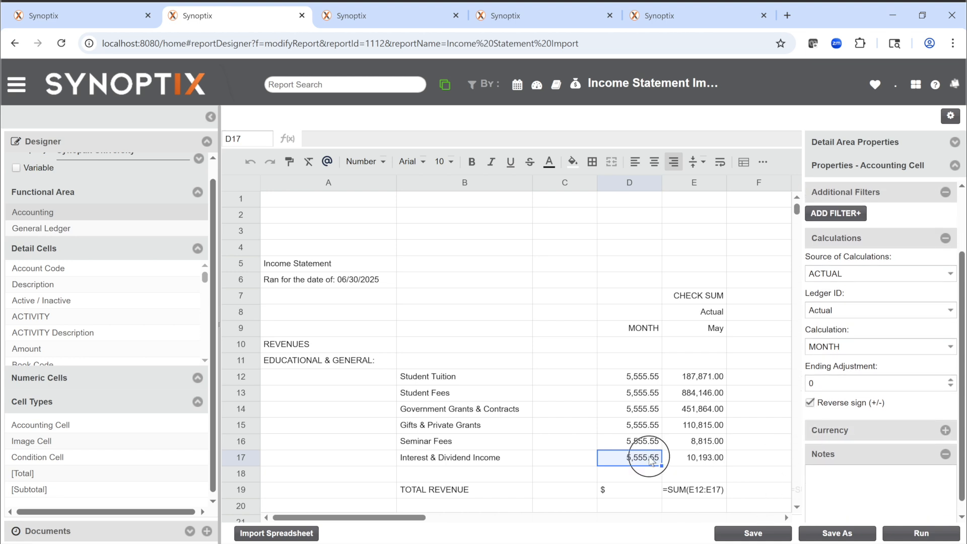
{"action": "left_click", "coordinate": [750, 530]}
Step: Rerun the Income Statement Import report for 05-31-2009 to compare the monthly amounts with the check sums
{"action": "left_click", "coordinate": [530, 14]}
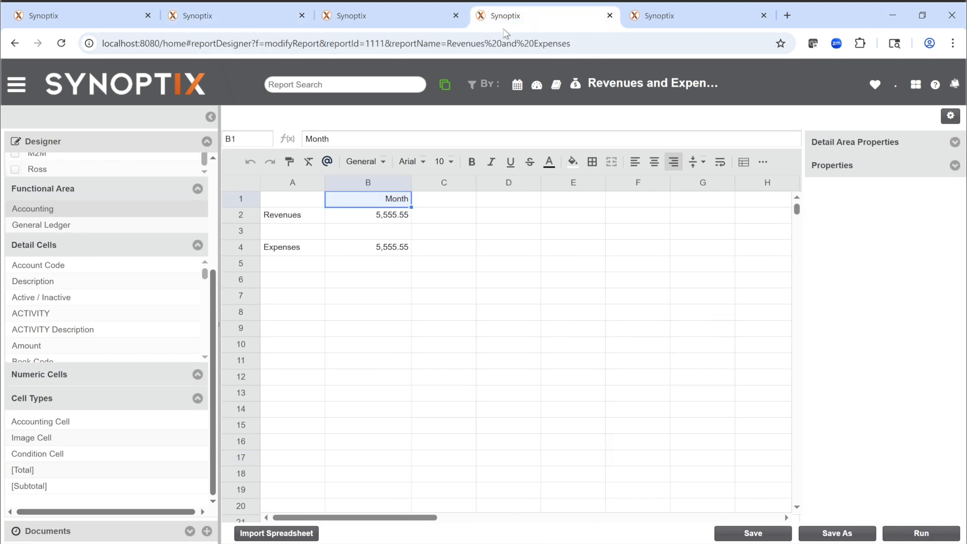
{"action": "left_click", "coordinate": [415, 17]}
{"action": "key", "text": "ctrl+a"}
{"action": "left_click", "coordinate": [437, 141]}
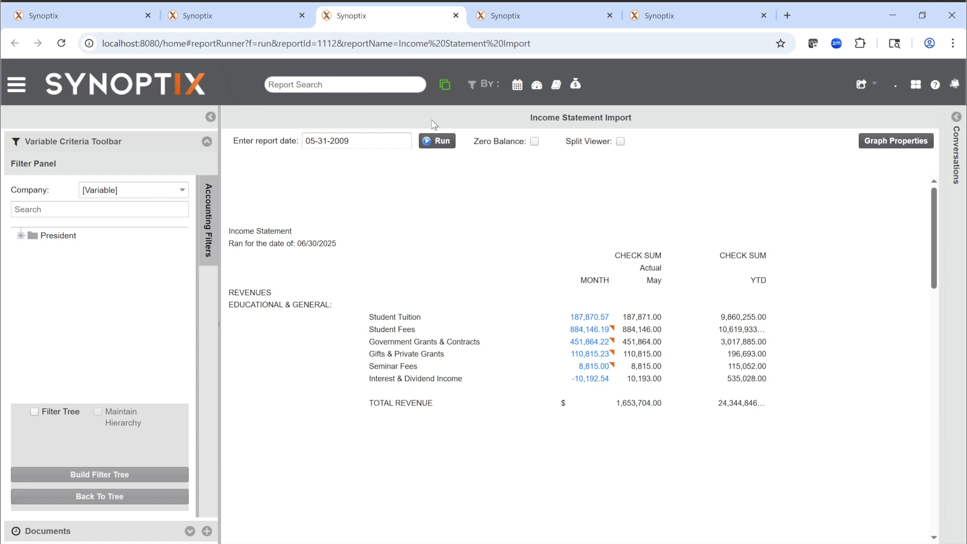
Step: Turn off Reverse sign for D17 in the designer, and extend the E19 total formula to D19 as =SUM(D12:D17)
{"action": "left_click", "coordinate": [294, 18]}
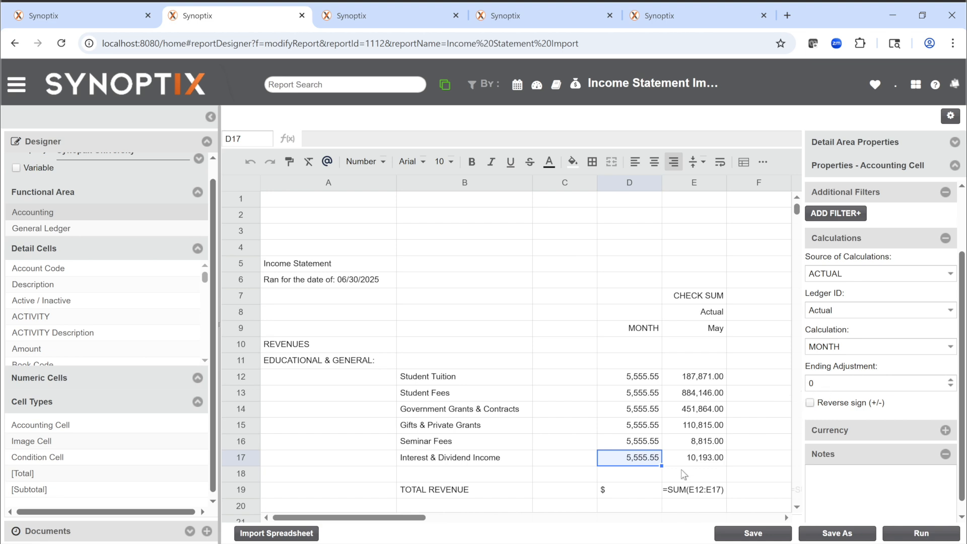
{"action": "left_click", "coordinate": [631, 492]}
{"action": "left_click", "coordinate": [687, 495]}
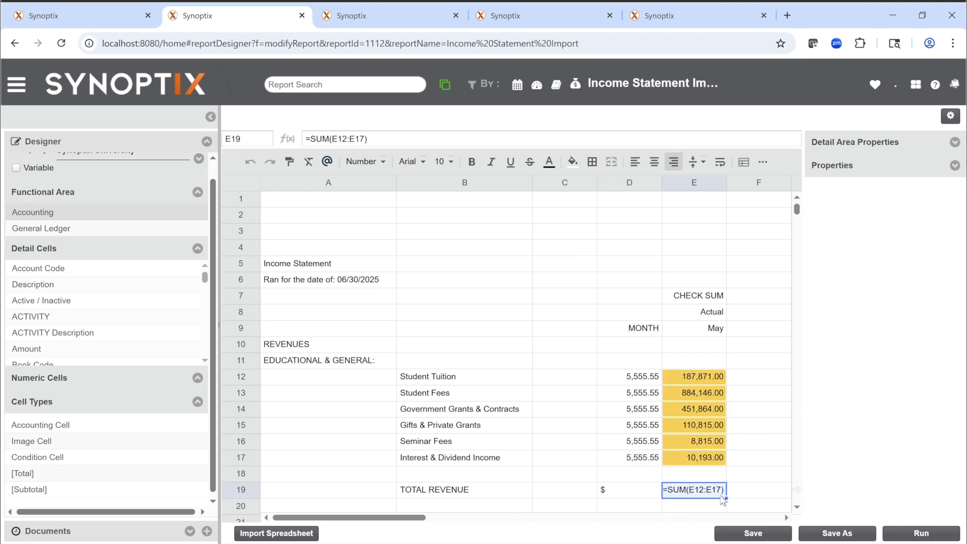
{"action": "left_click_drag", "start_coordinate": [726, 498], "coordinate": [645, 495]}
{"action": "left_click", "coordinate": [649, 489]}
{"action": "left_click", "coordinate": [683, 489]}
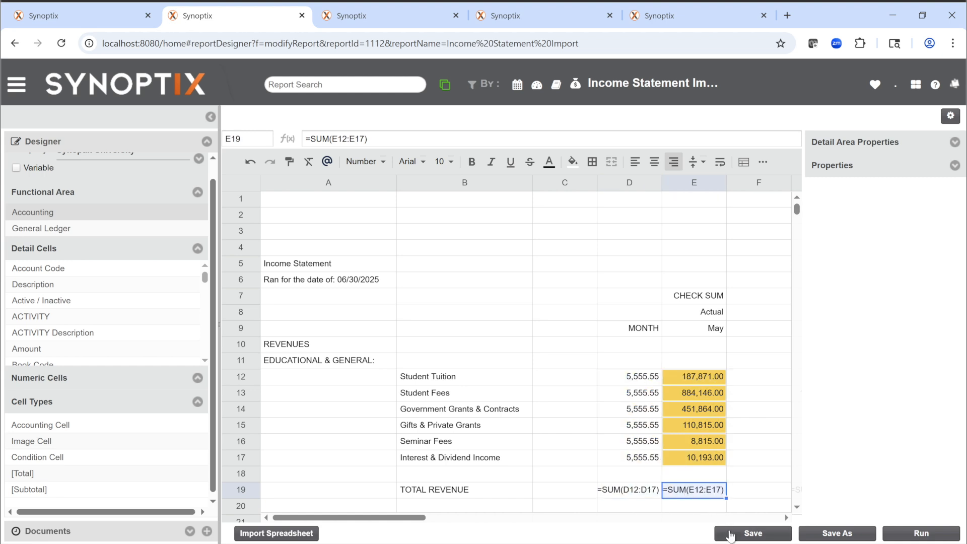
Step: Save the Income Statement Import report, launch it in a separate browser tab, and return to its designer
{"action": "left_click", "coordinate": [730, 536]}
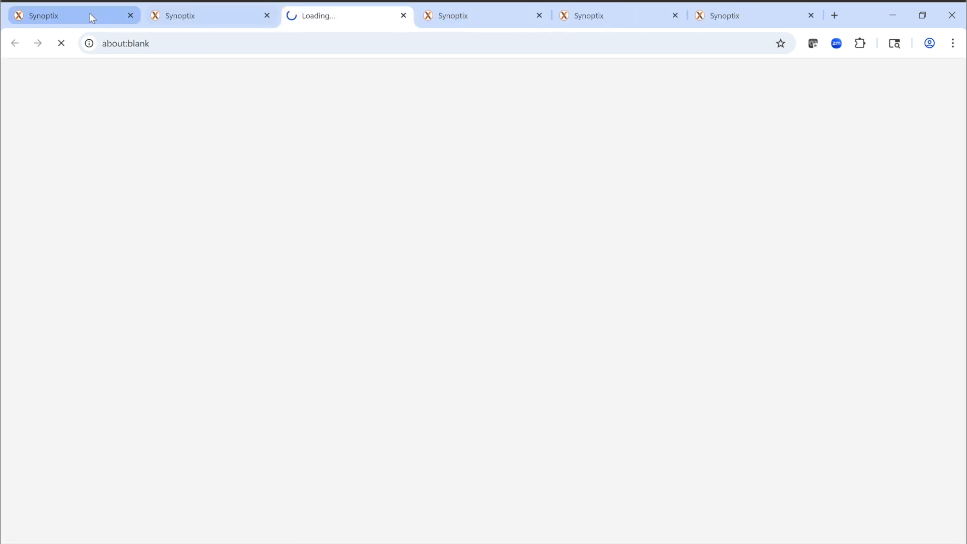
{"action": "left_click", "coordinate": [89, 13]}
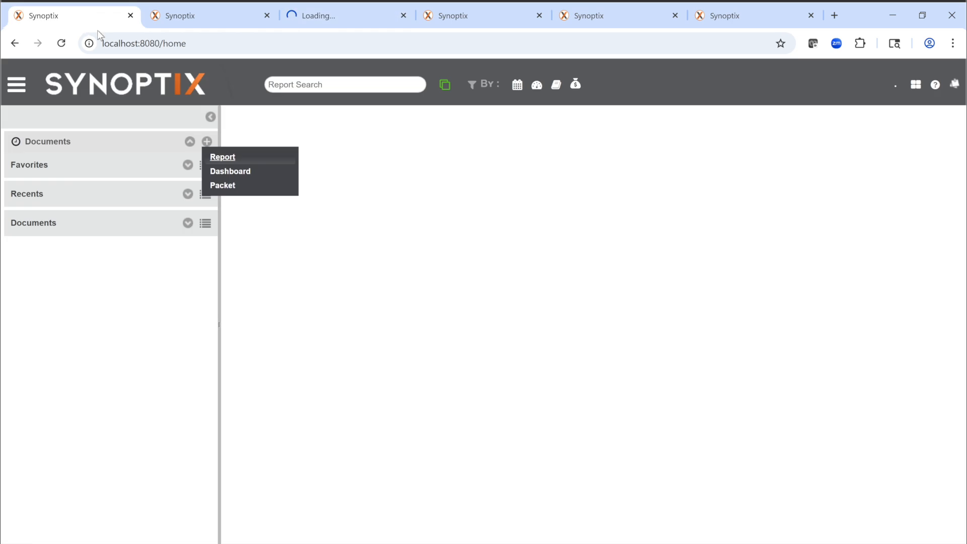
{"action": "left_click", "coordinate": [210, 13]}
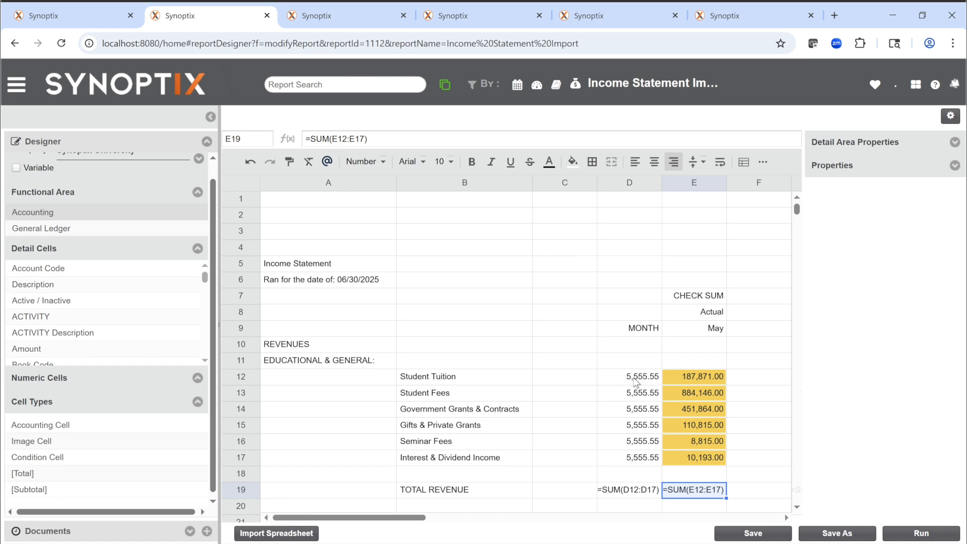
Step: Review the account masks and Reverse sign settings of the accounting cells D12 through D17
{"action": "left_click", "coordinate": [636, 383]}
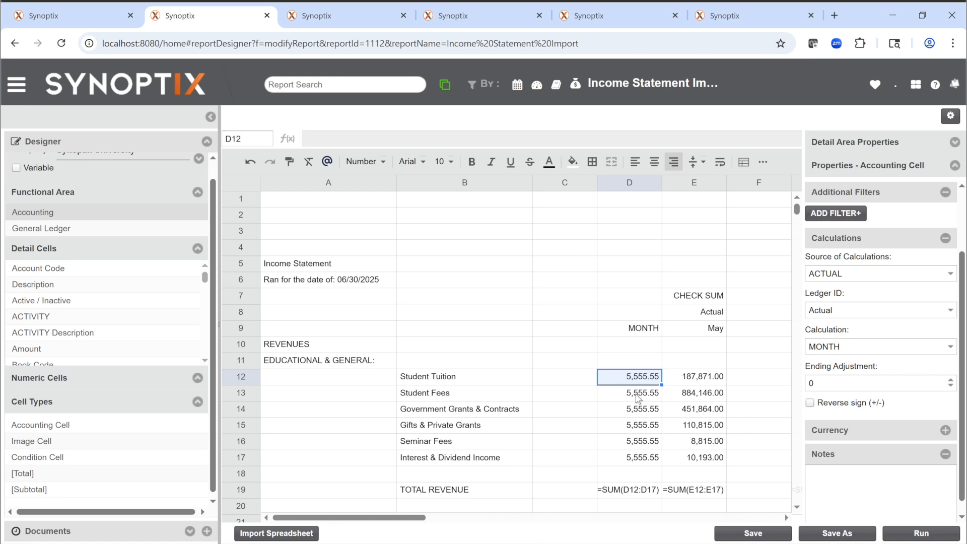
{"action": "left_click", "coordinate": [639, 396]}
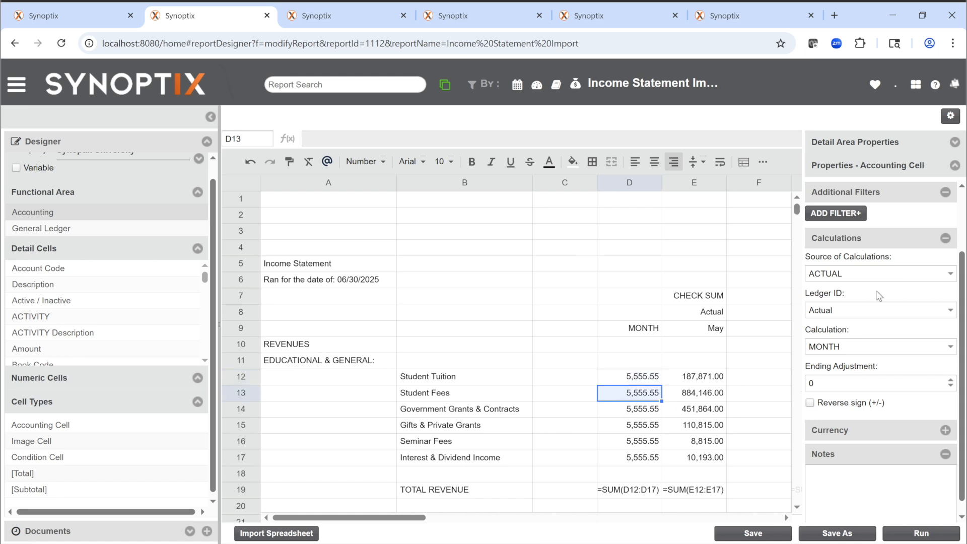
{"action": "scroll", "coordinate": [879, 296], "scroll_direction": "up", "scroll_amount": 3}
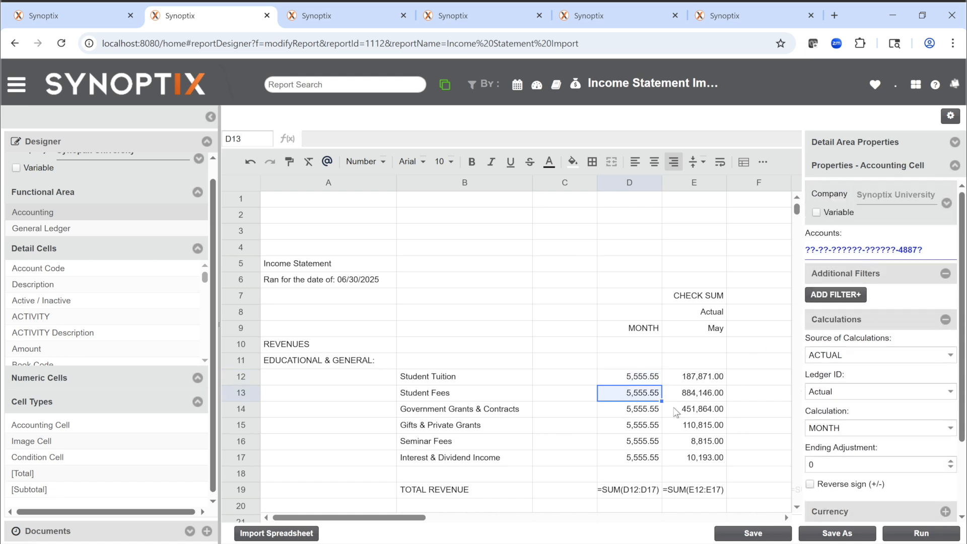
{"action": "left_click", "coordinate": [652, 410]}
{"action": "left_click", "coordinate": [647, 426]}
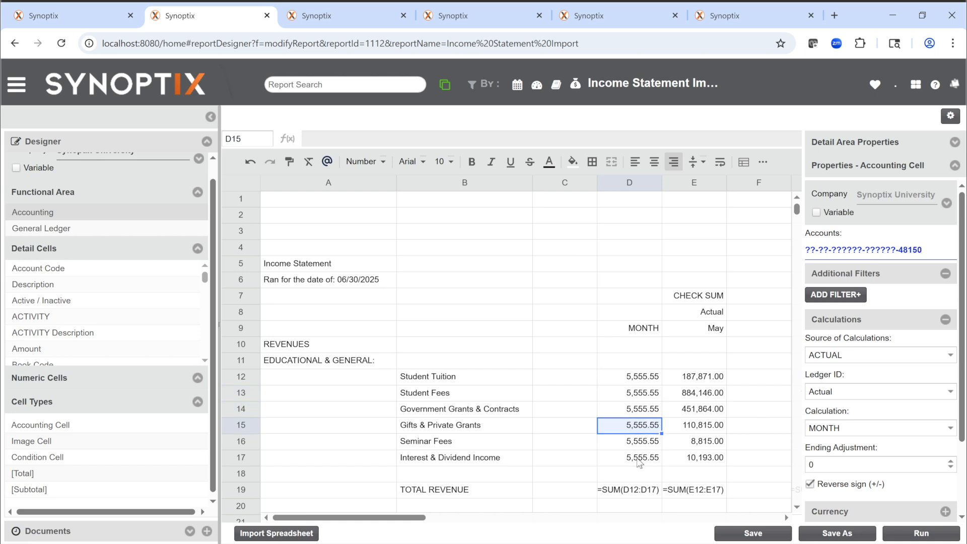
{"action": "left_click", "coordinate": [642, 442]}
{"action": "left_click", "coordinate": [639, 460]}
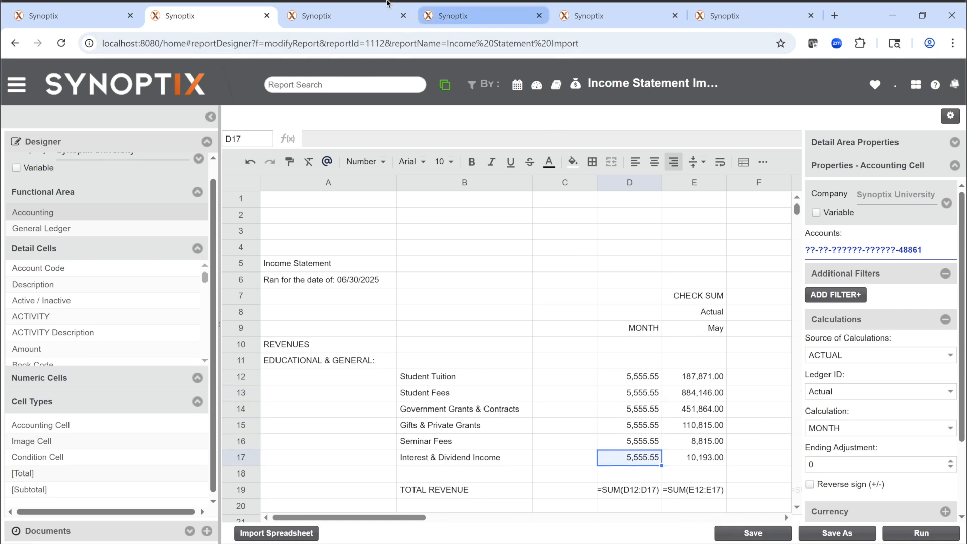
Step: Run the Income Statement Import report for 05-31-2009, and hide the conversation markers on the report
{"action": "left_click", "coordinate": [356, 17]}
{"action": "left_click", "coordinate": [438, 145]}
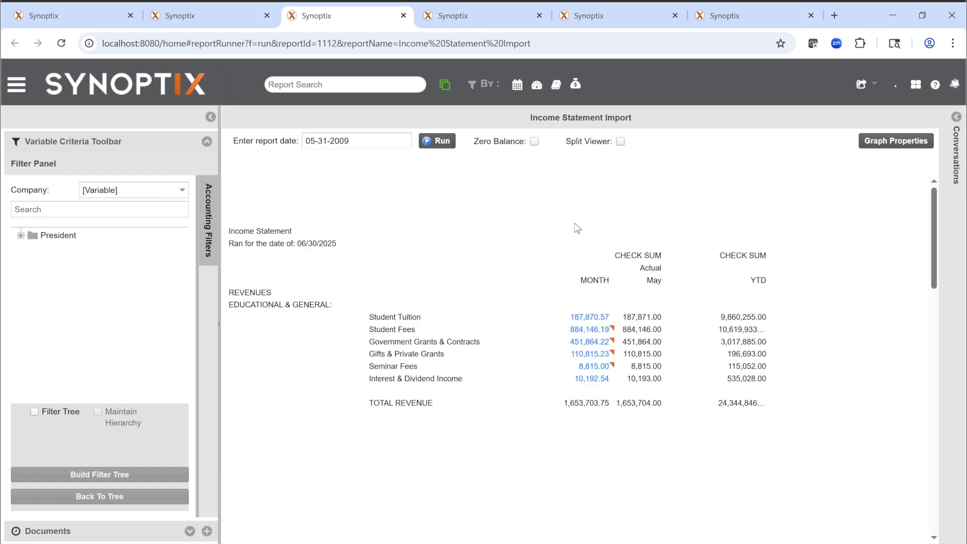
{"action": "left_click", "coordinate": [956, 118]}
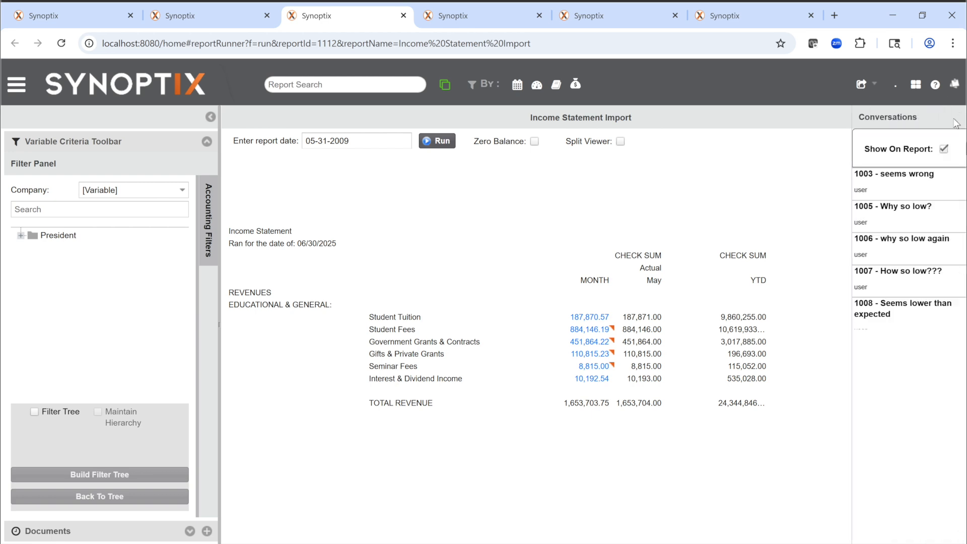
{"action": "left_click", "coordinate": [898, 149]}
{"action": "left_click", "coordinate": [954, 120]}
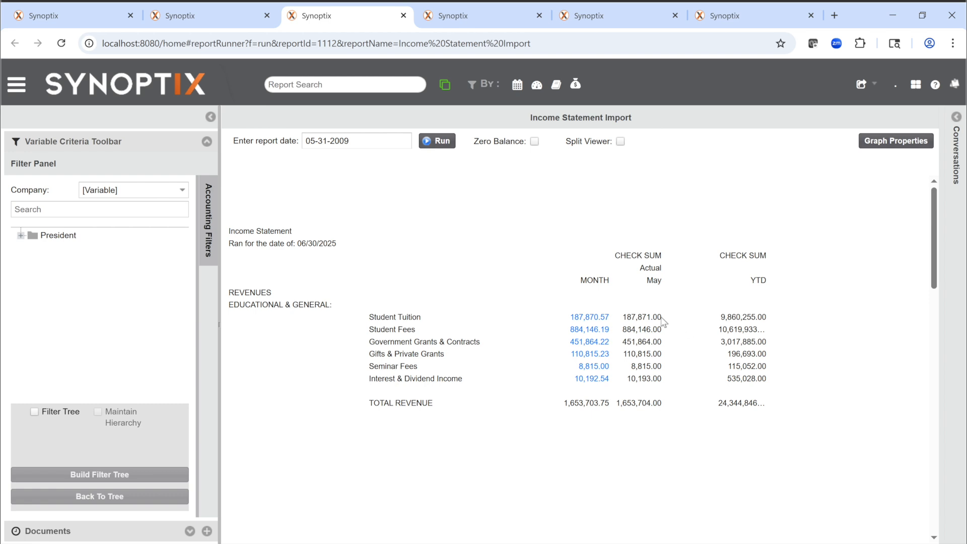
Step: Drill down into the Student Fees month amount, and open the GL transaction details of the first Enrollment Fees account listed
{"action": "left_click", "coordinate": [585, 332]}
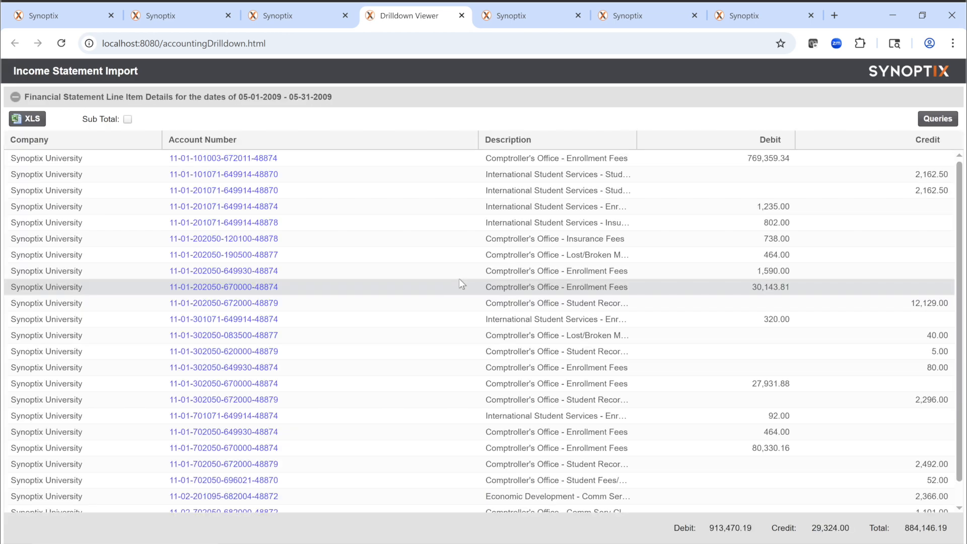
{"action": "scroll", "coordinate": [376, 242], "scroll_direction": "down", "scroll_amount": 1}
{"action": "scroll", "coordinate": [375, 240], "scroll_direction": "up", "scroll_amount": 1}
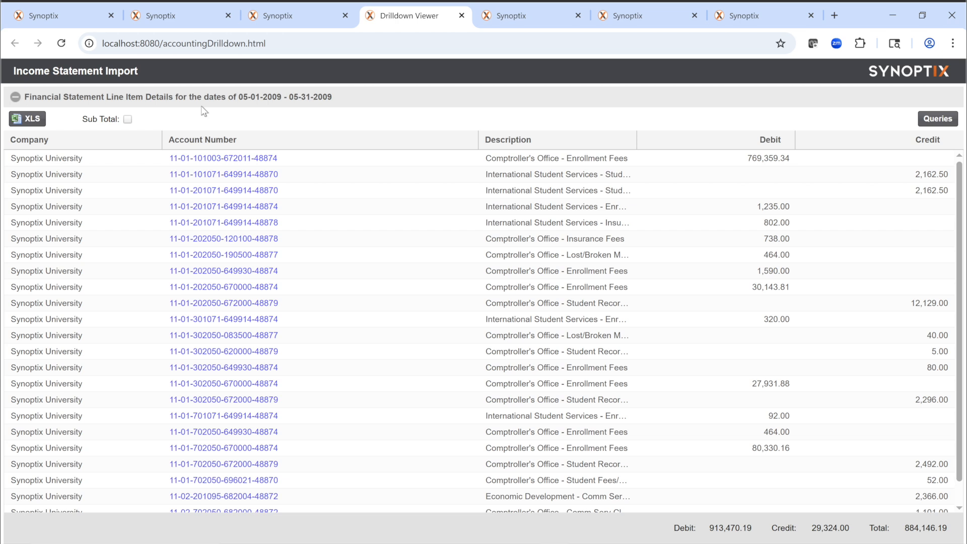
{"action": "left_click", "coordinate": [214, 160]}
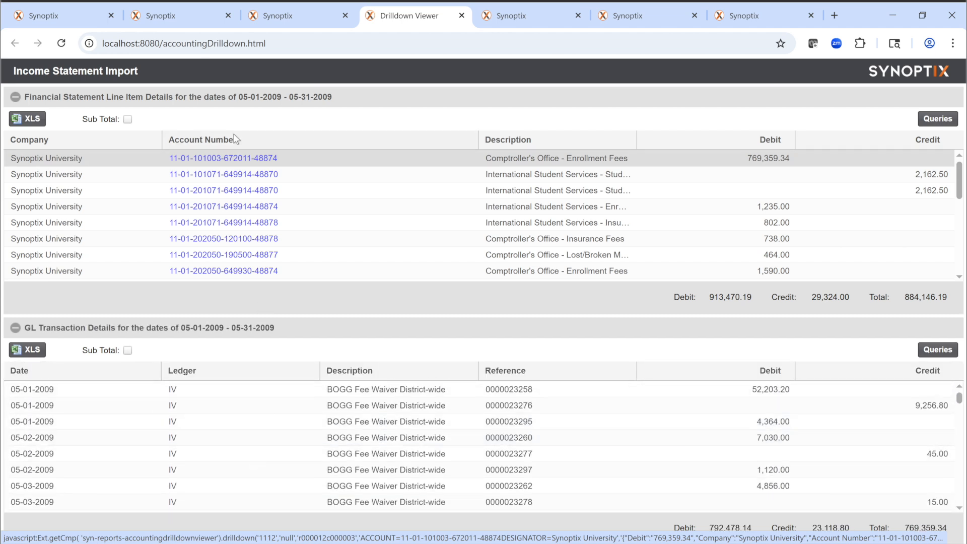
{"action": "left_click", "coordinate": [150, 20]}
{"action": "left_click", "coordinate": [81, 23]}
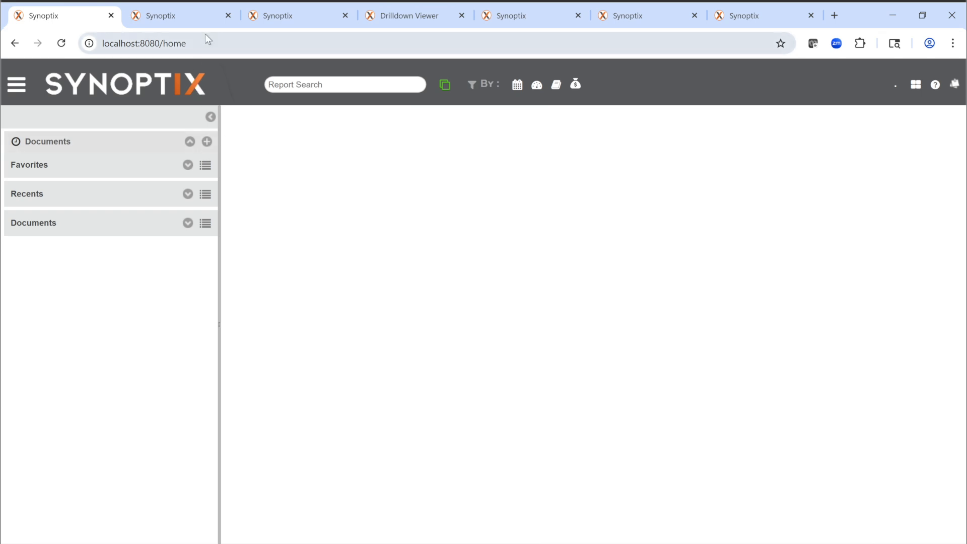
{"action": "left_click", "coordinate": [210, 19]}
{"action": "left_click", "coordinate": [295, 18]}
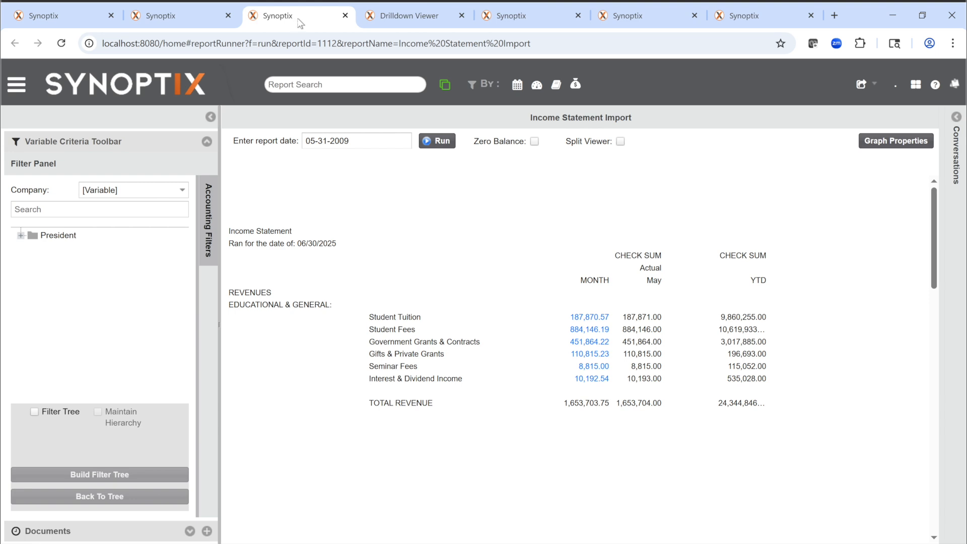
{"action": "left_click", "coordinate": [411, 17]}
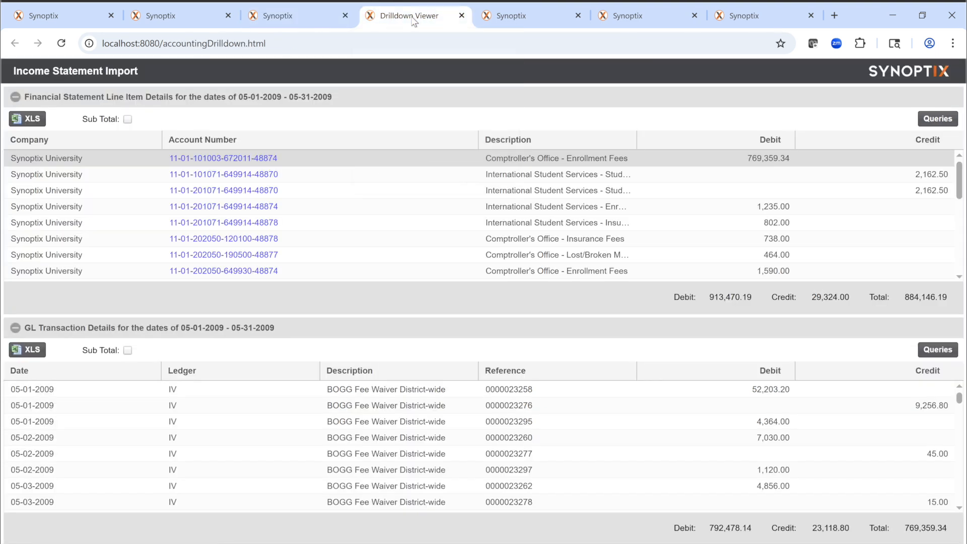